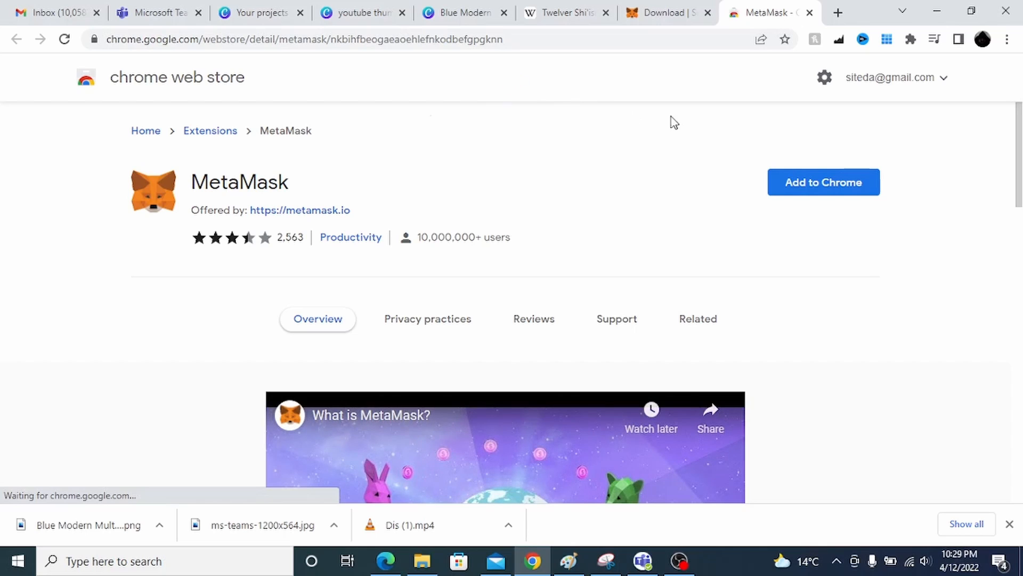
Step: Add the MetaMask extension to Chrome and pin it to the toolbar
click(857, 184)
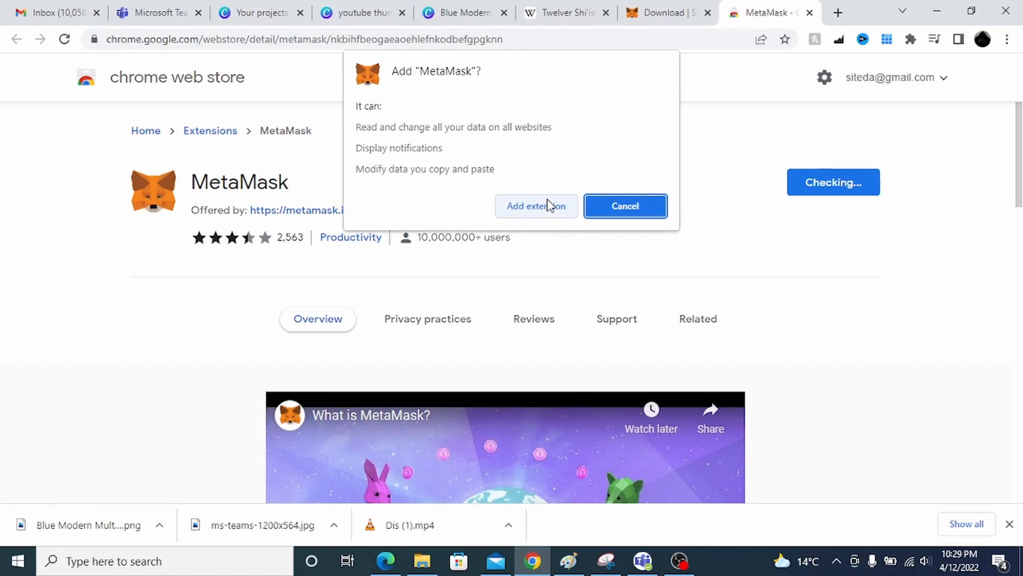
click(551, 209)
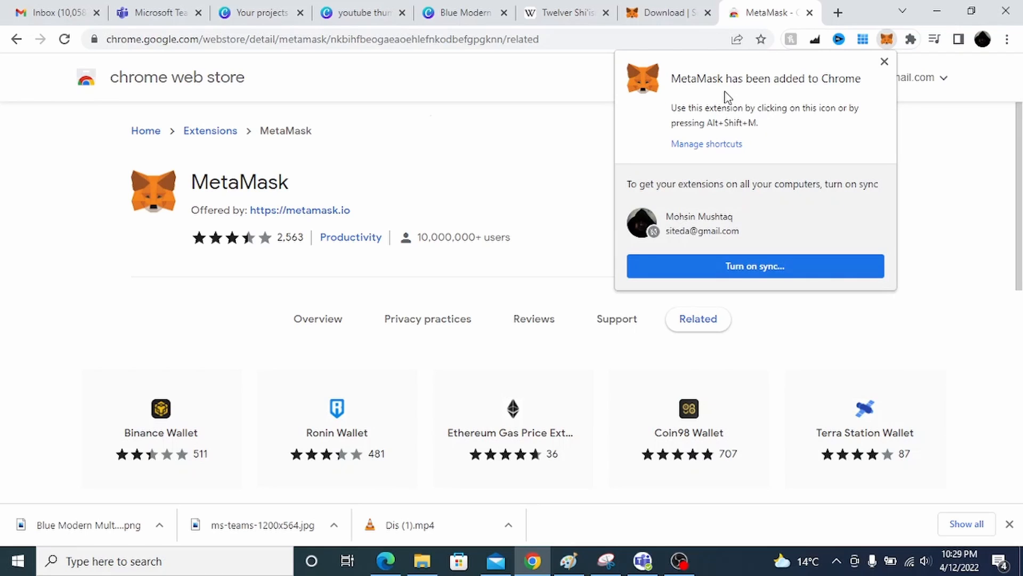
click(884, 62)
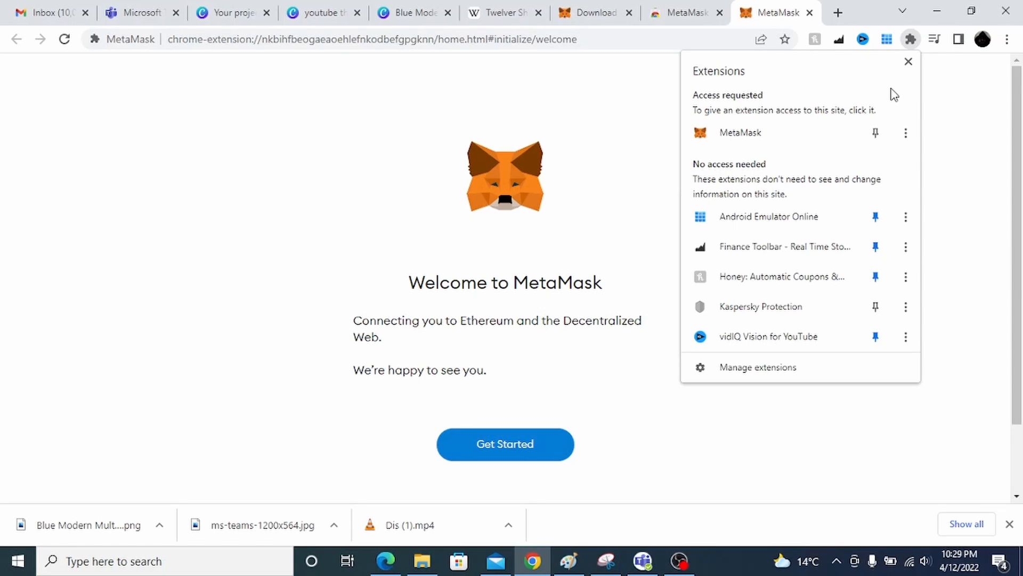
click(873, 134)
click(946, 112)
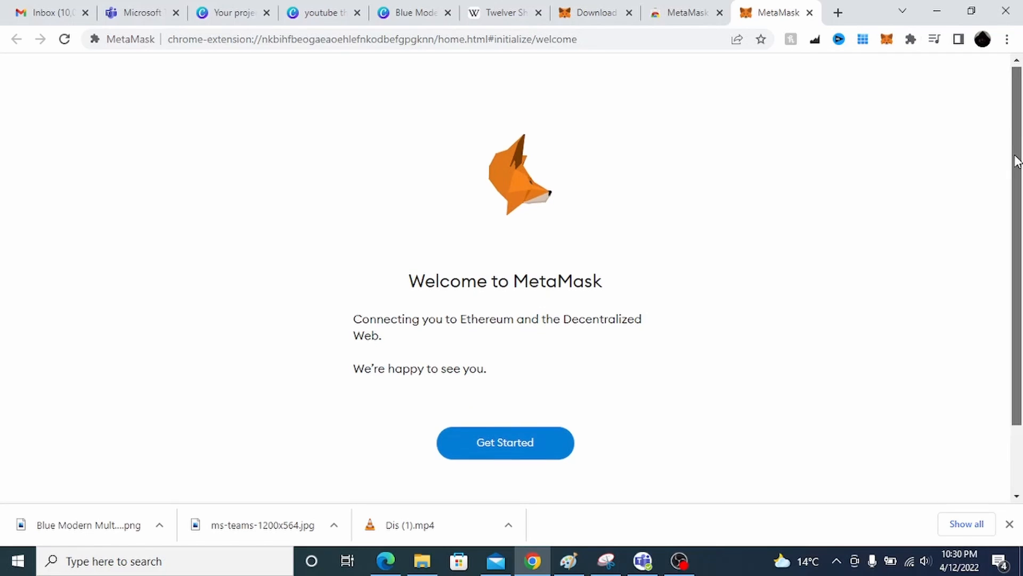
Step: Start the MetaMask setup with the option to create a new wallet and agree to the usage data collection
scroll(543, 260, down, 1)
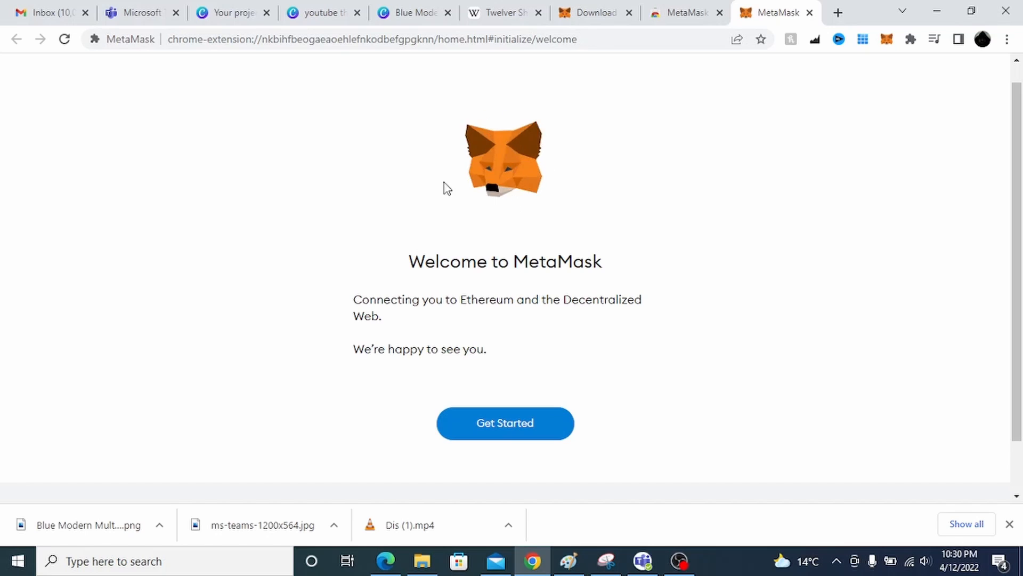
click(505, 428)
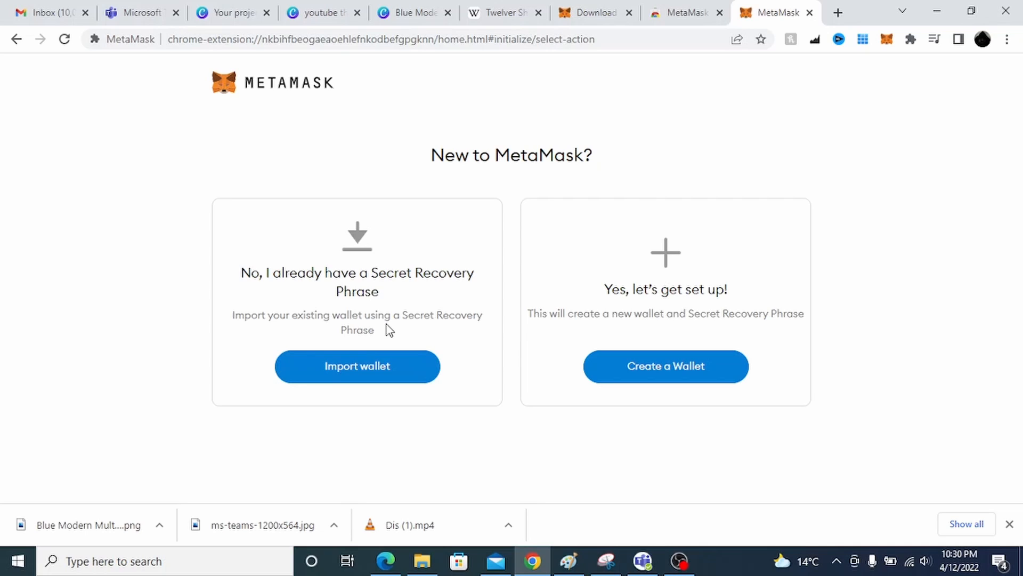
click(646, 362)
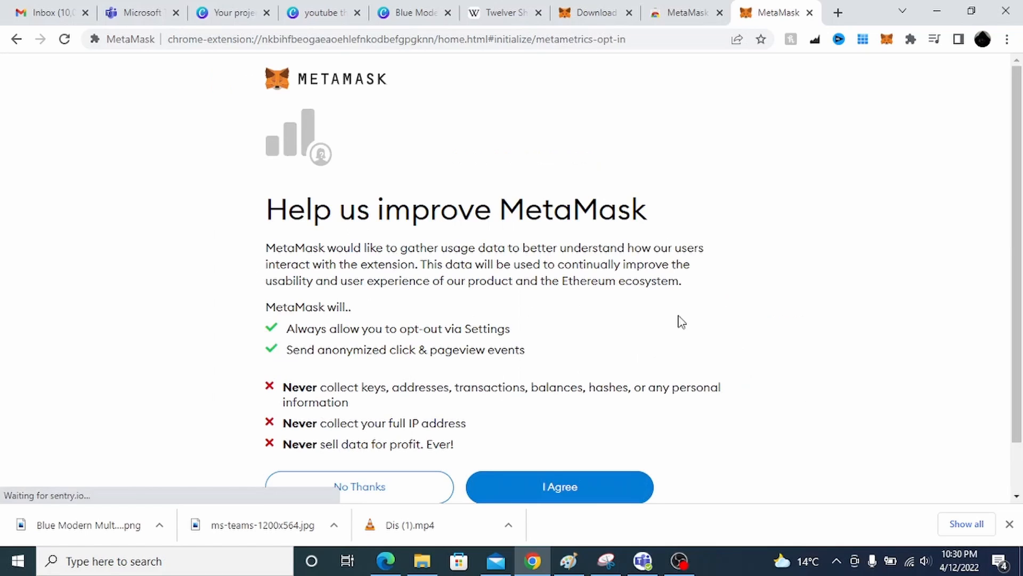
scroll(1019, 113, down, 1)
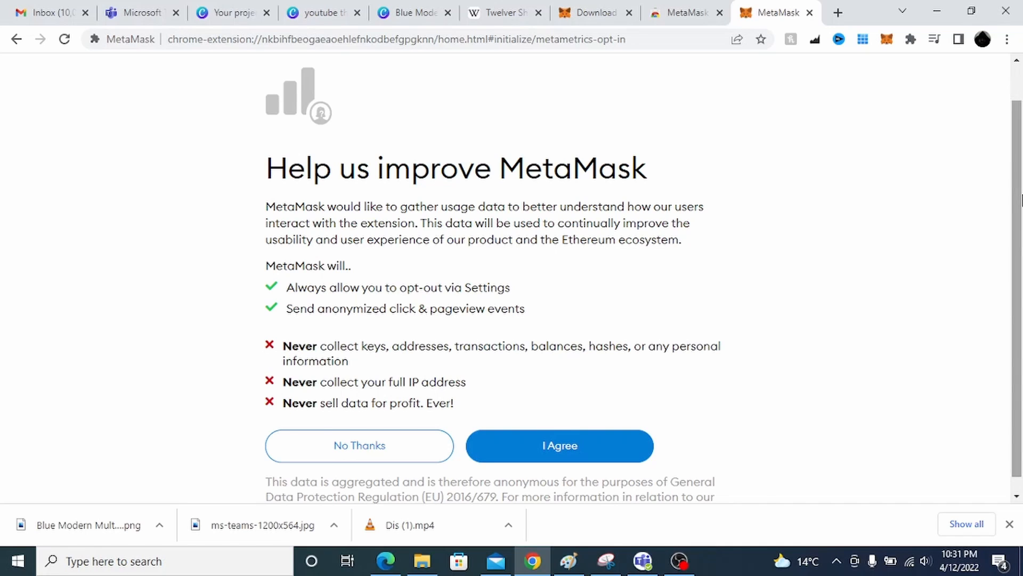
drag(1017, 200, 1017, 215)
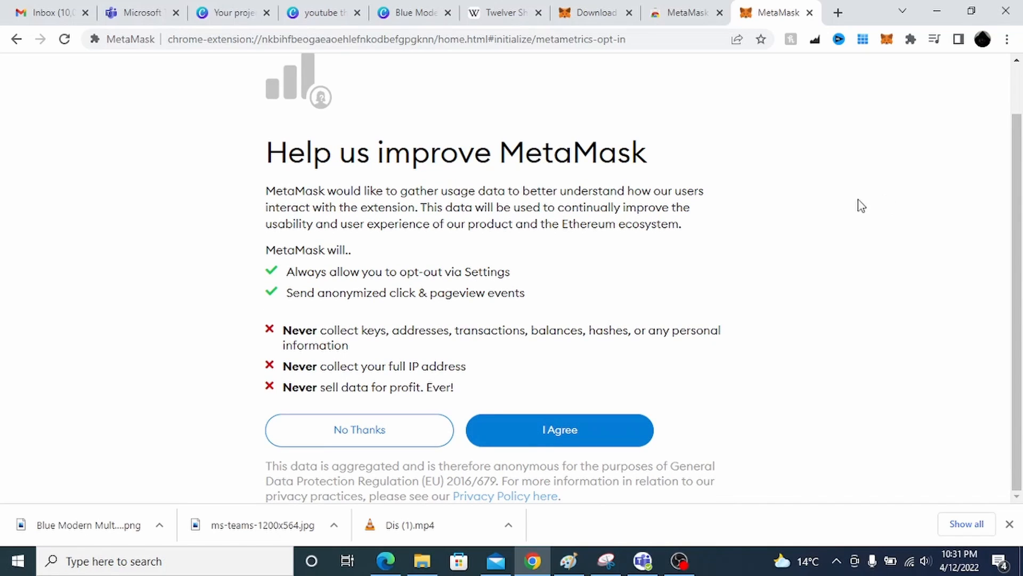
click(553, 429)
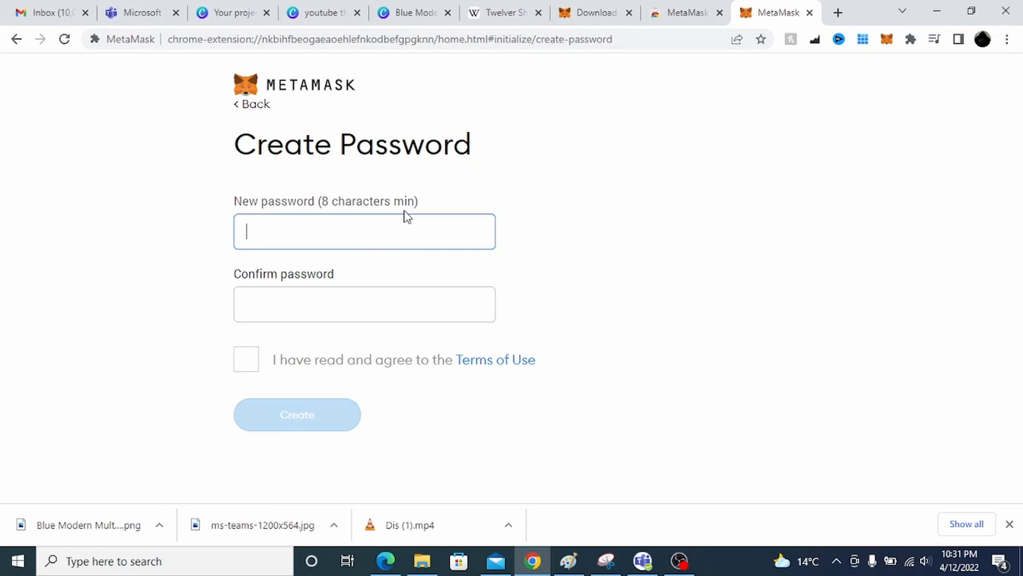
Step: Create the wallet password by entering and confirming it, and accept the Terms of Use
text(••••••••)
key(Tab)
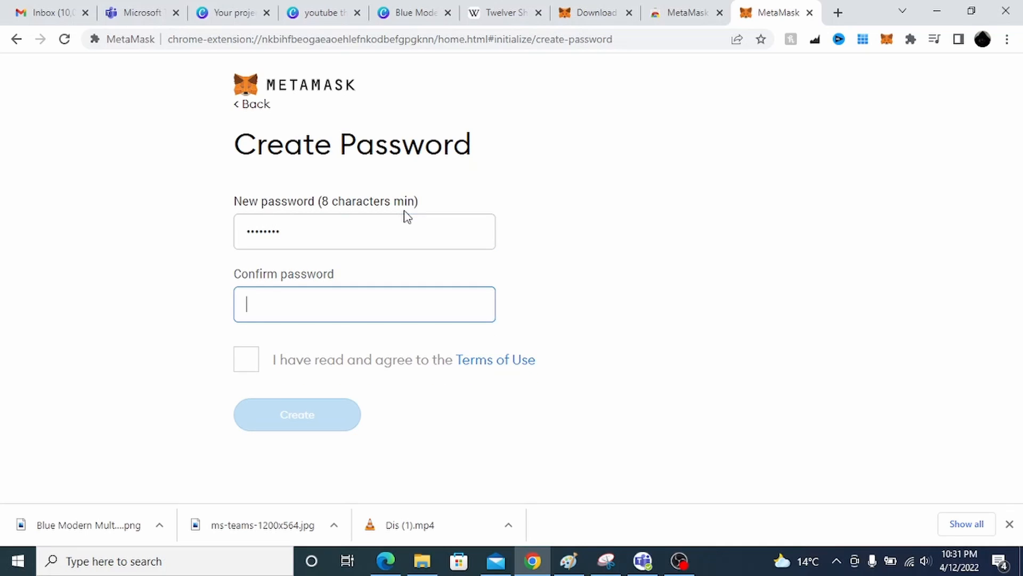
text(••••••••)
click(249, 360)
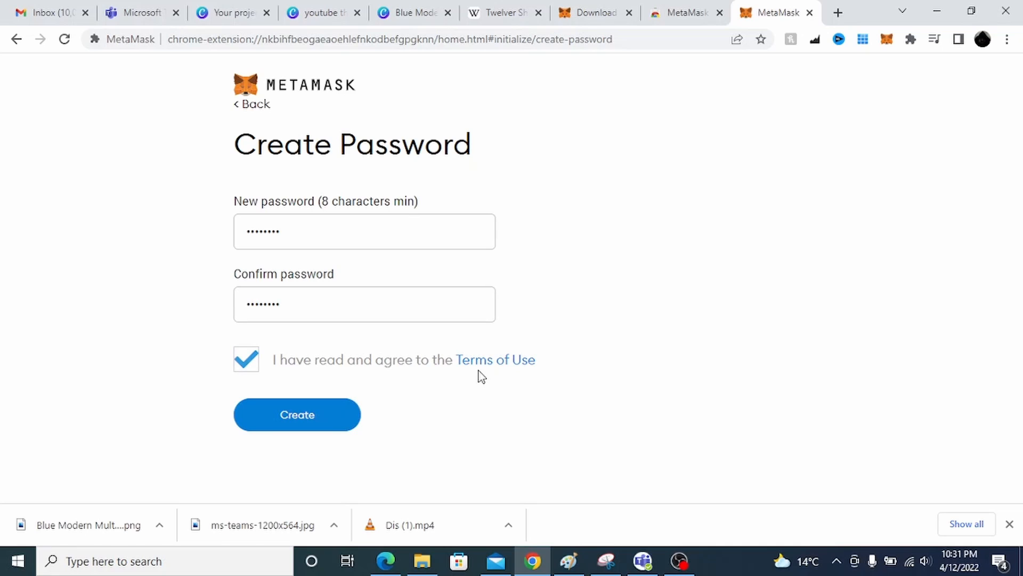
click(311, 417)
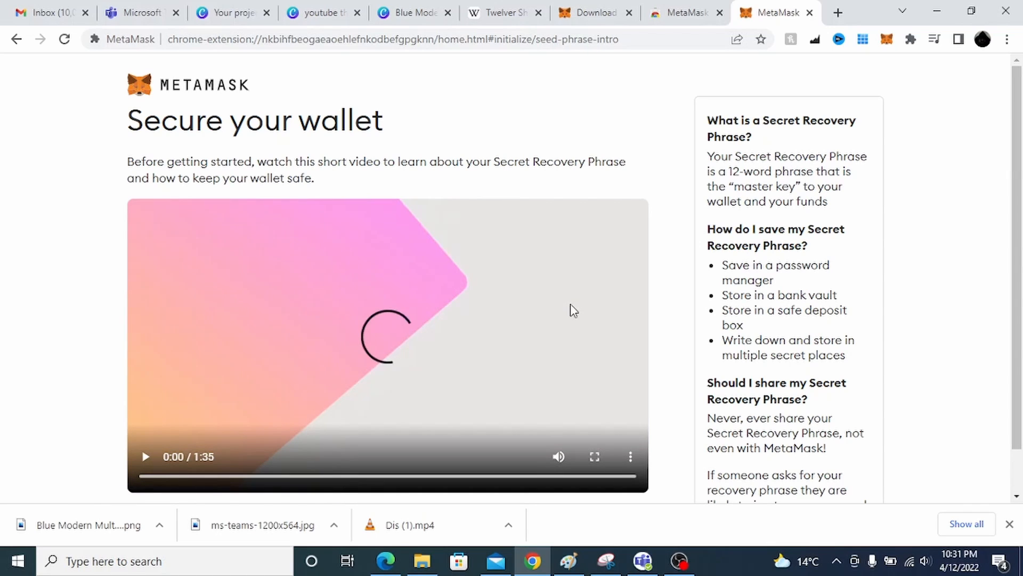
Step: Continue past the wallet security video, then reveal the Secret Recovery Phrase and copy all of its words
drag(1022, 84, 1022, 133)
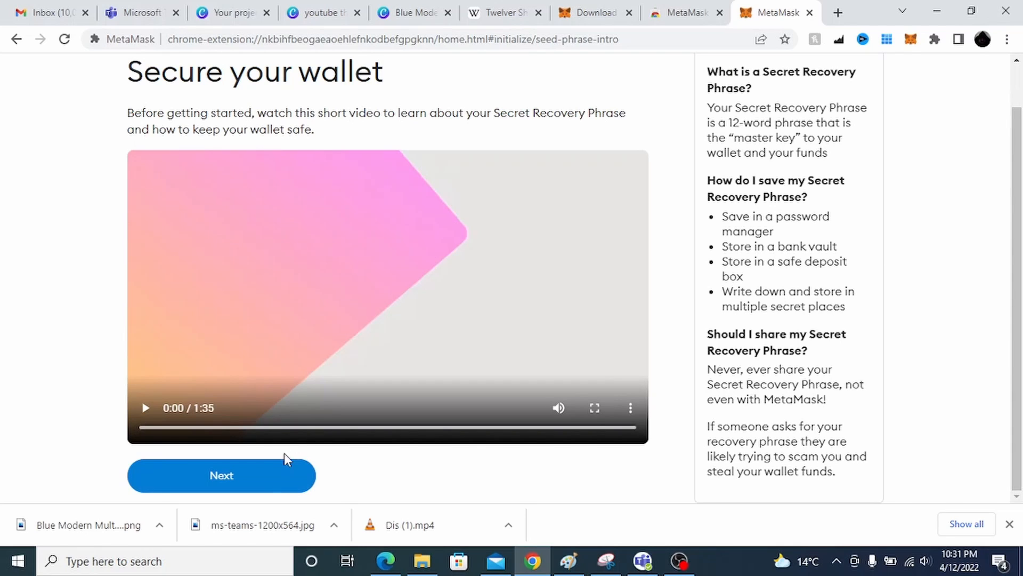
click(275, 473)
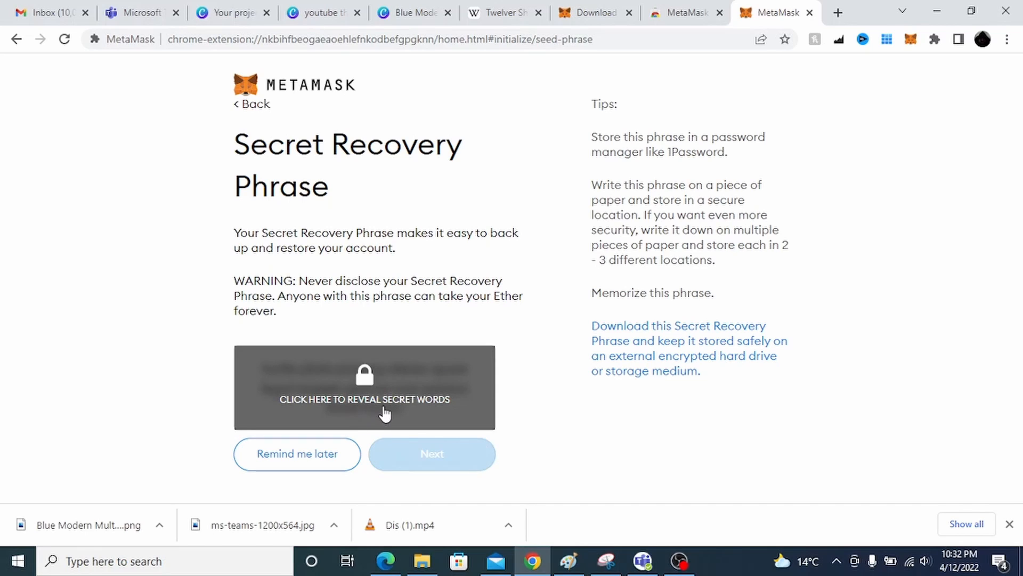
click(423, 411)
drag(437, 396, 253, 368)
key(ctrl+c)
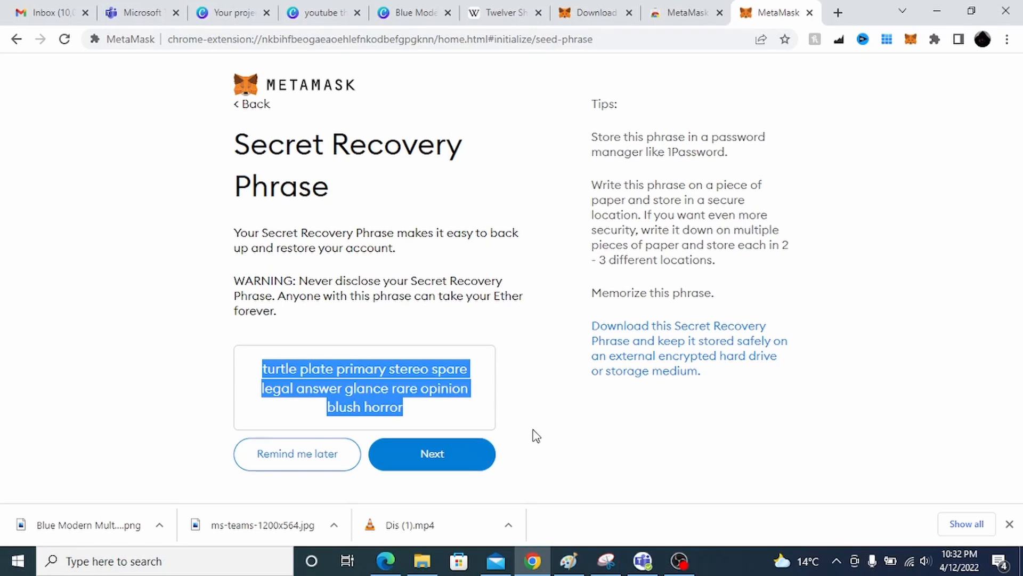
Step: Open a new Notepad document, paste the Secret Recovery Phrase into it, and return to the MetaMask page
key(super+r)
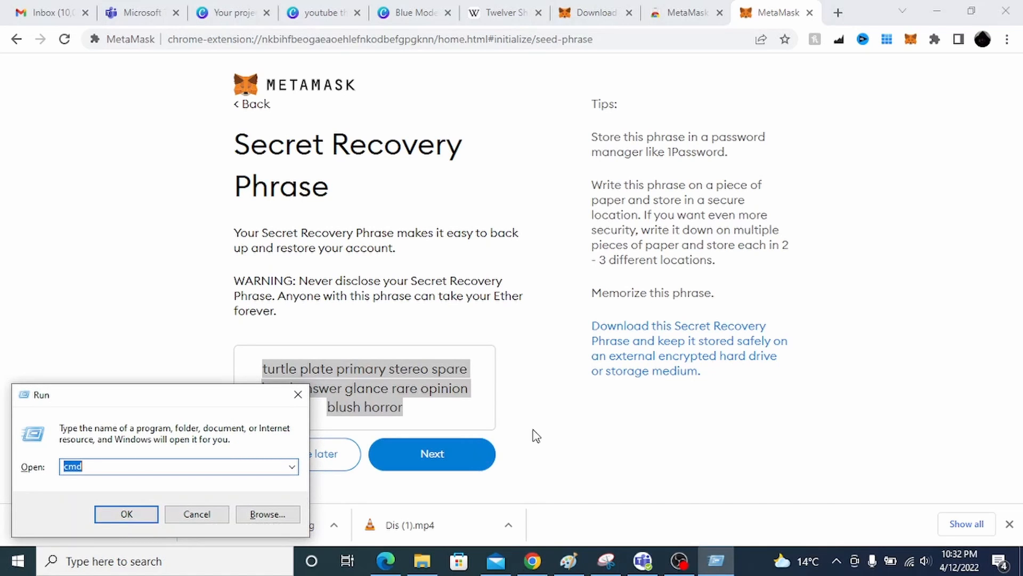
text(note)
key(Down)
key(Return)
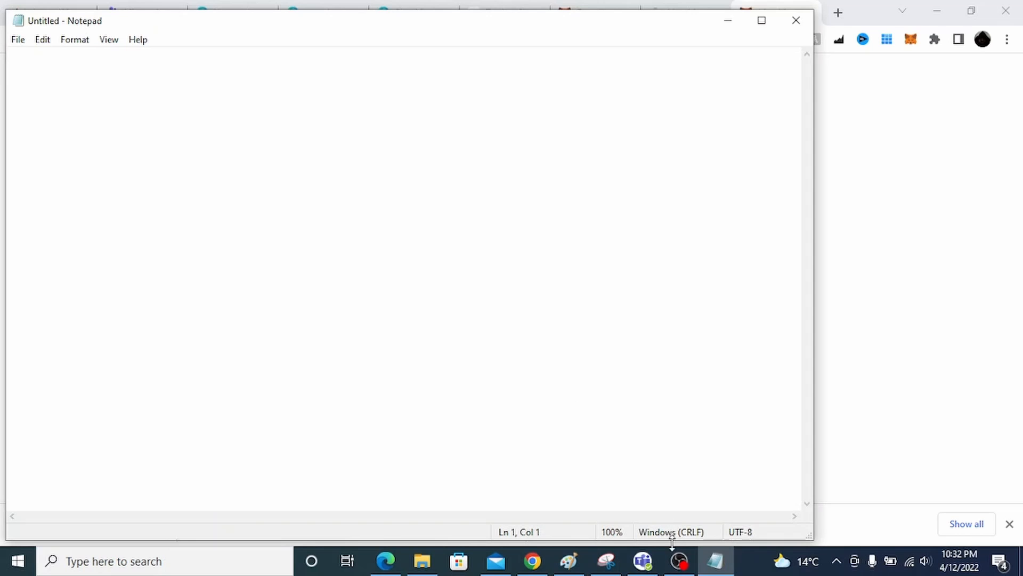
click(679, 560)
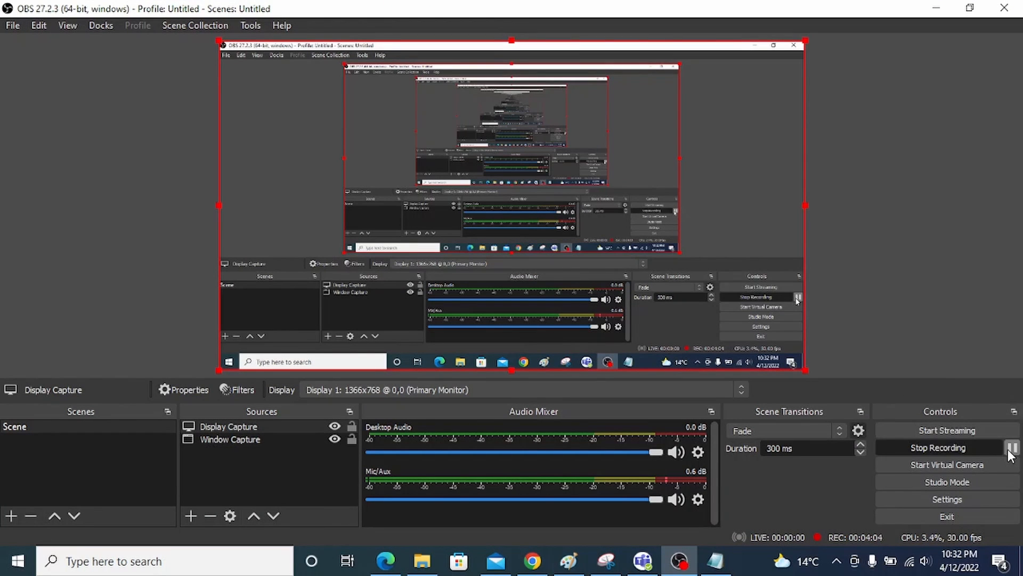
click(925, 8)
key(ctrl+v)
click(880, 197)
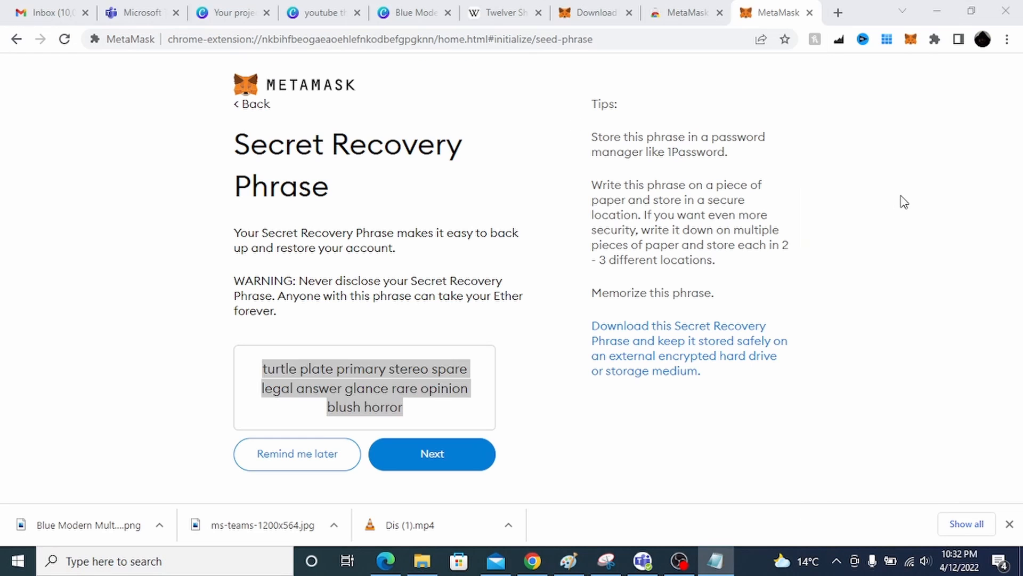
Step: Proceed to the recovery phrase confirmation and select the first four words in the order noted in Notepad
click(431, 455)
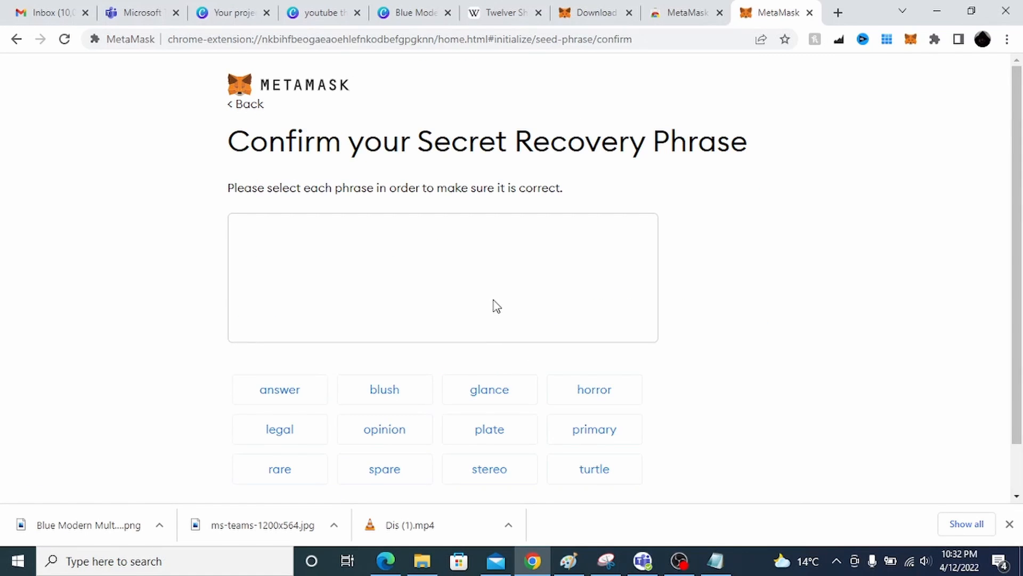
key(alt+Tab)
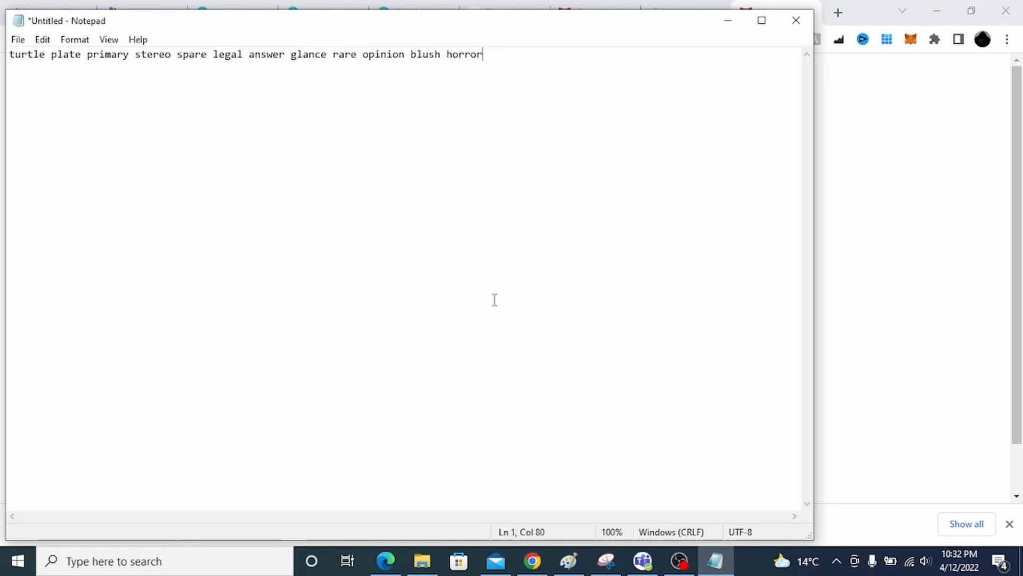
key(alt+Tab)
drag(1021, 143, 1022, 192)
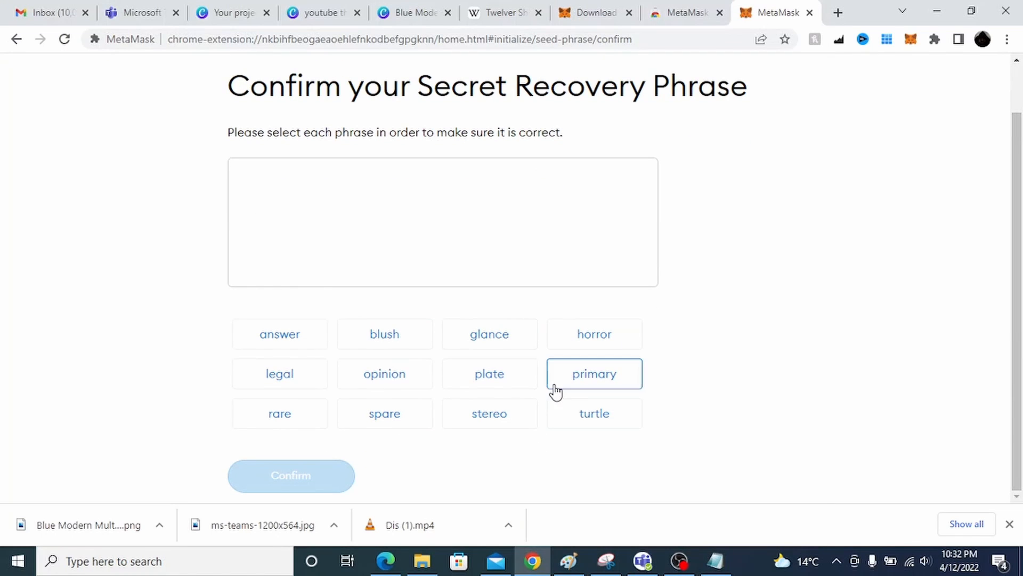
click(585, 413)
key(alt+Tab)
key(alt+Tab)
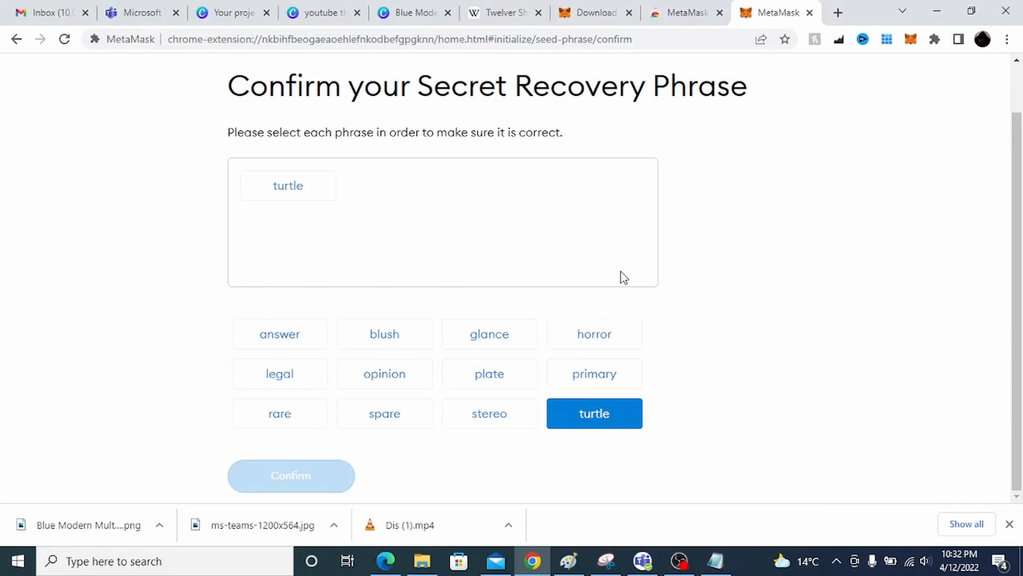
click(459, 377)
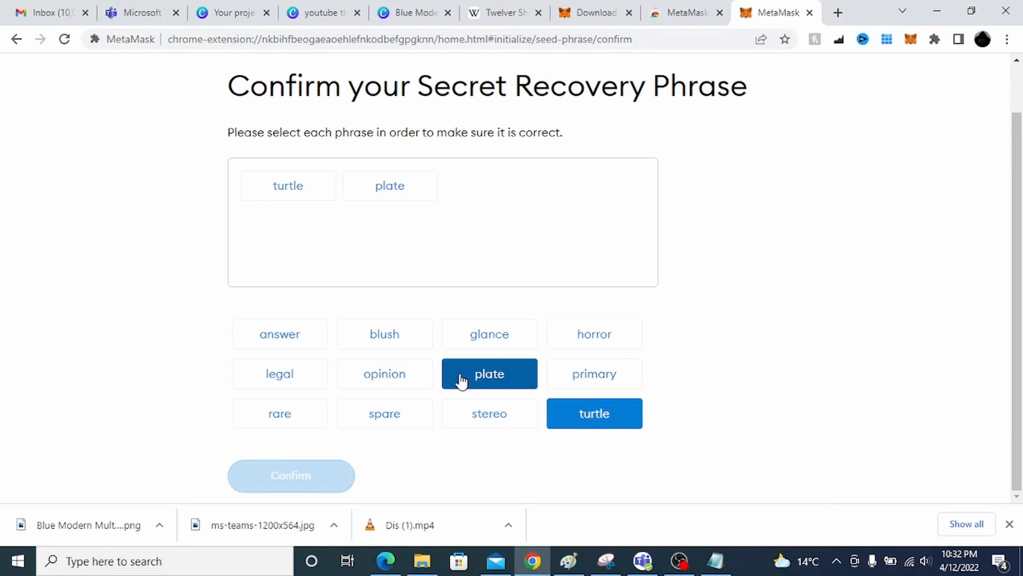
key(alt+Tab)
key(alt+Tab)
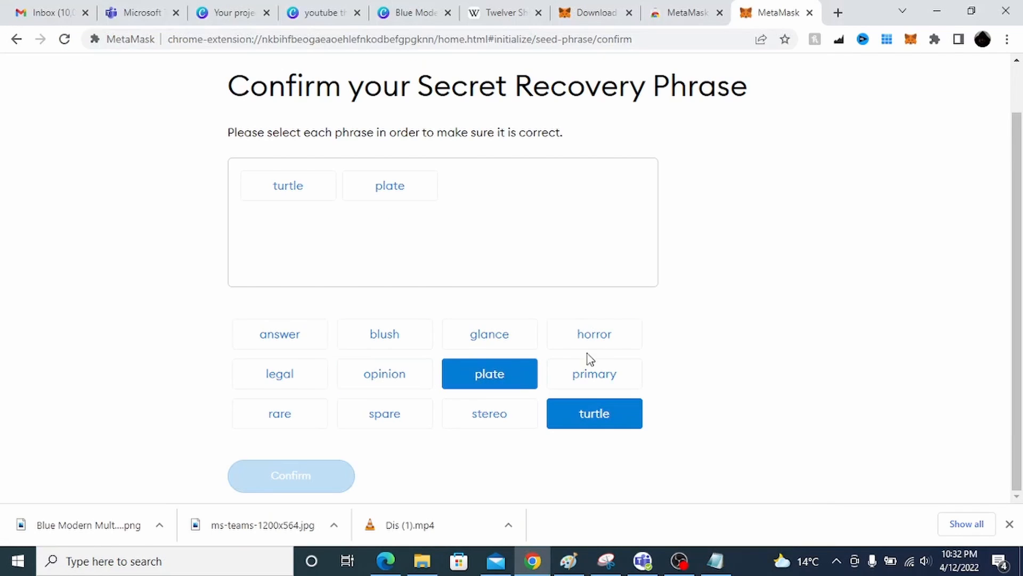
click(603, 369)
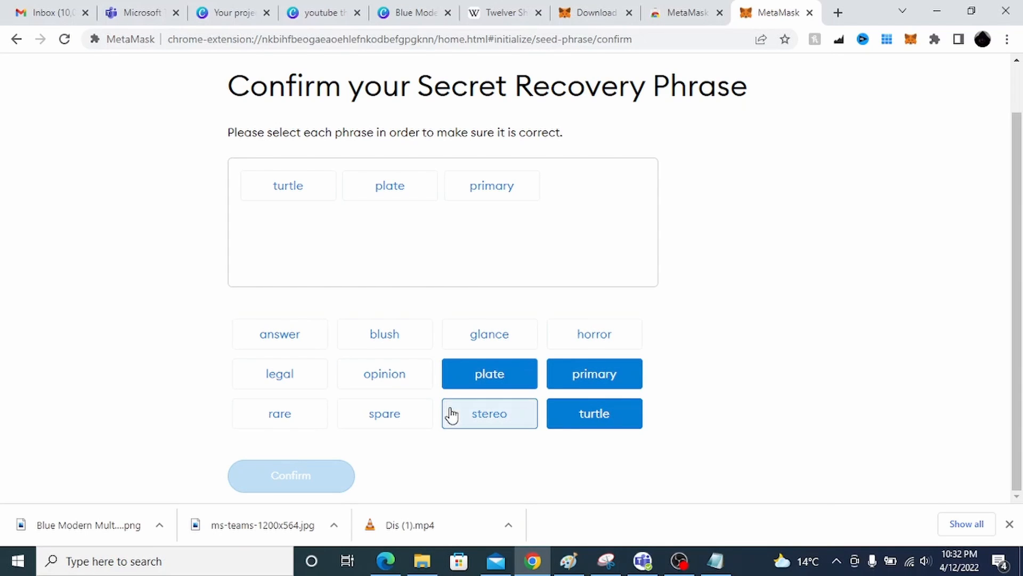
key(alt+Tab)
key(alt+Tab)
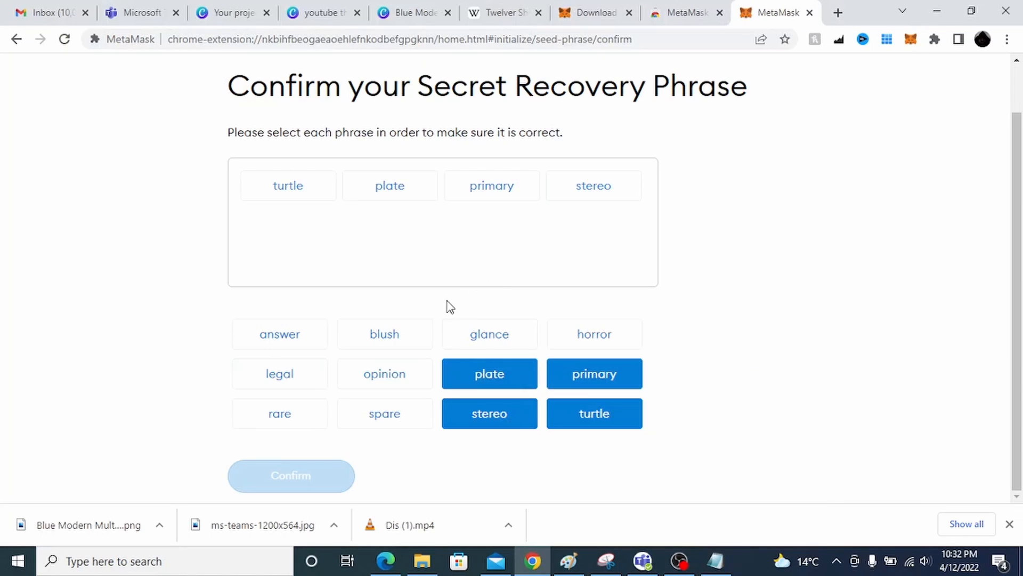
Step: Select the fifth to ninth words of the Secret Recovery Phrase in order, checking them against the Notepad copy
click(373, 414)
click(320, 382)
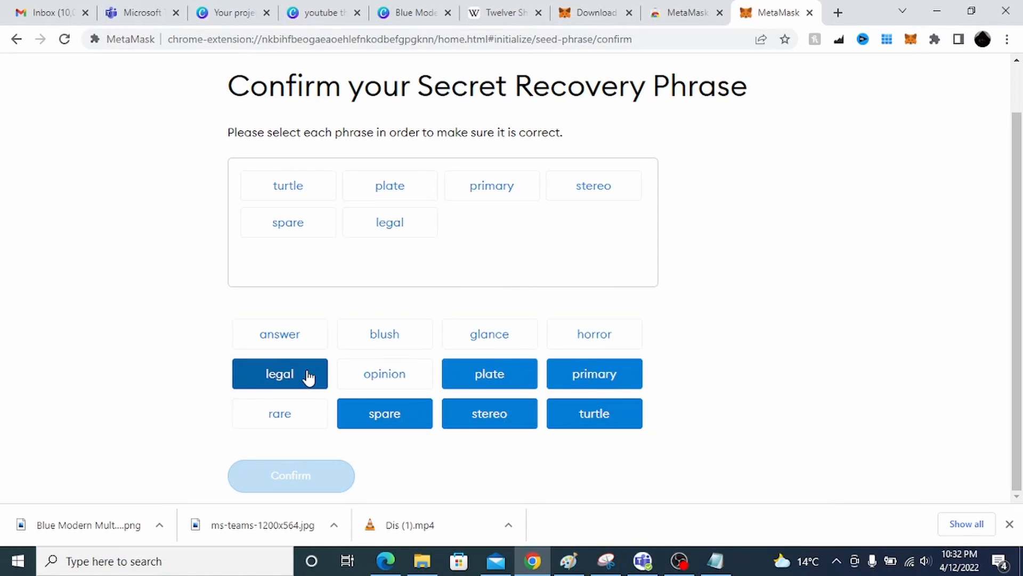
click(293, 338)
key(alt+Tab)
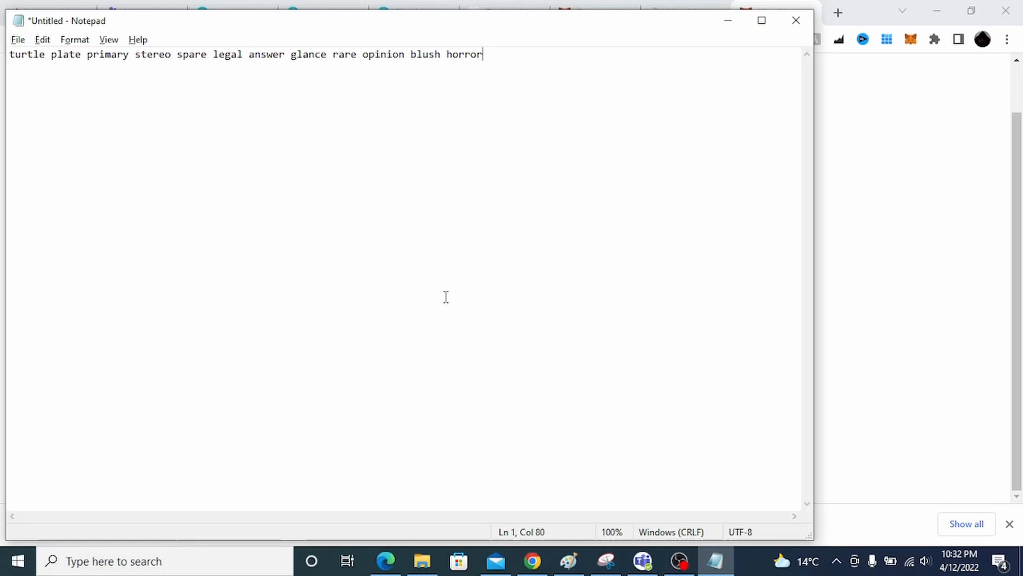
key(alt+Tab)
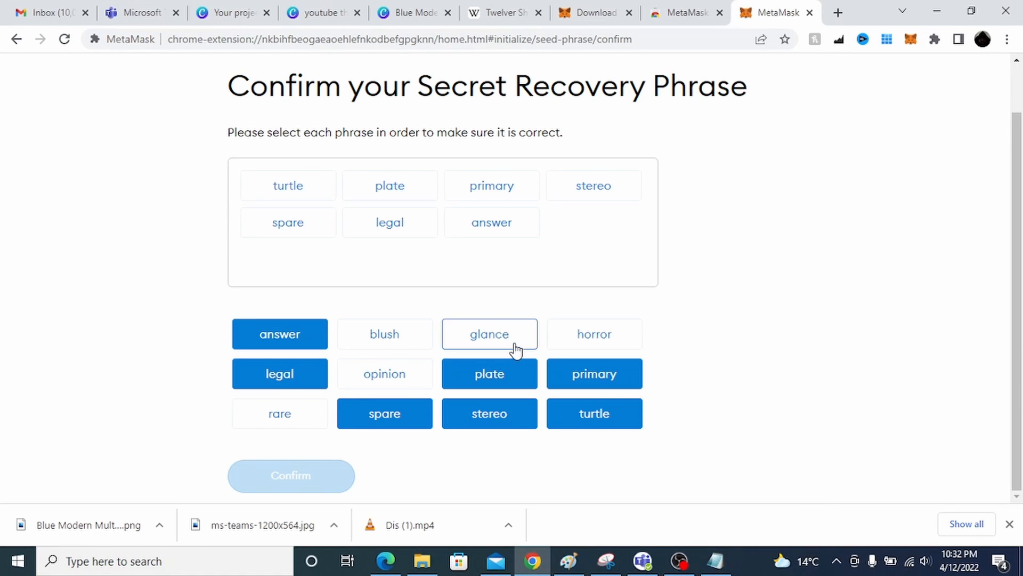
click(511, 343)
click(298, 429)
Step: Select the last three words of the Secret Recovery Phrase in the order noted in Notepad
key(alt+Tab)
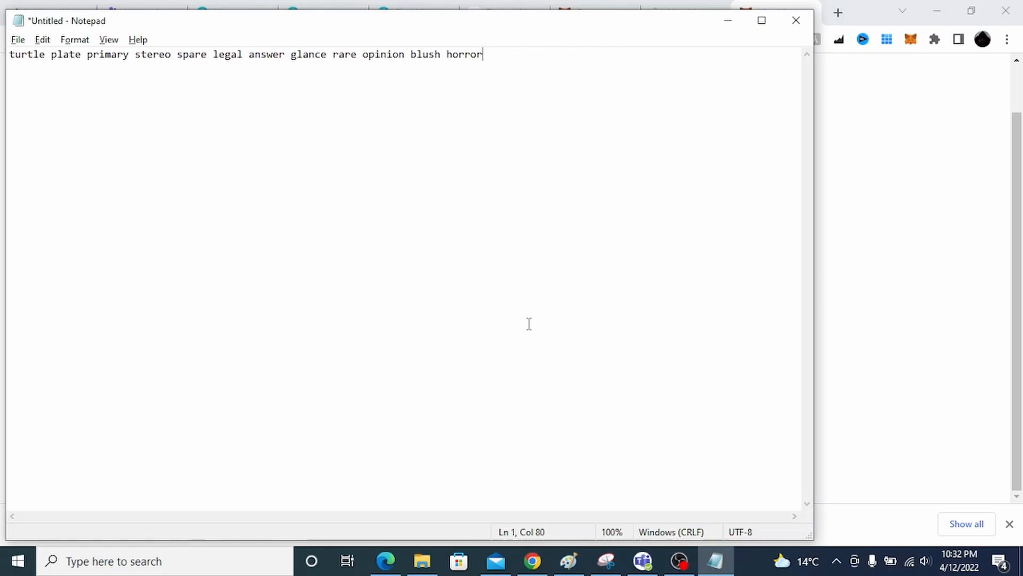
key(alt+Tab)
click(409, 373)
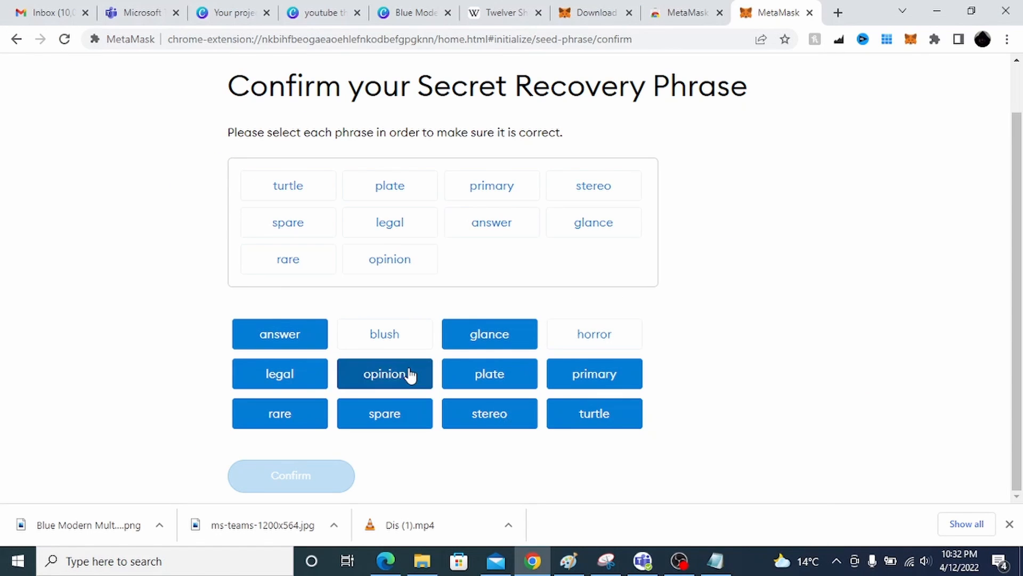
key(alt+Tab)
key(alt+Tab)
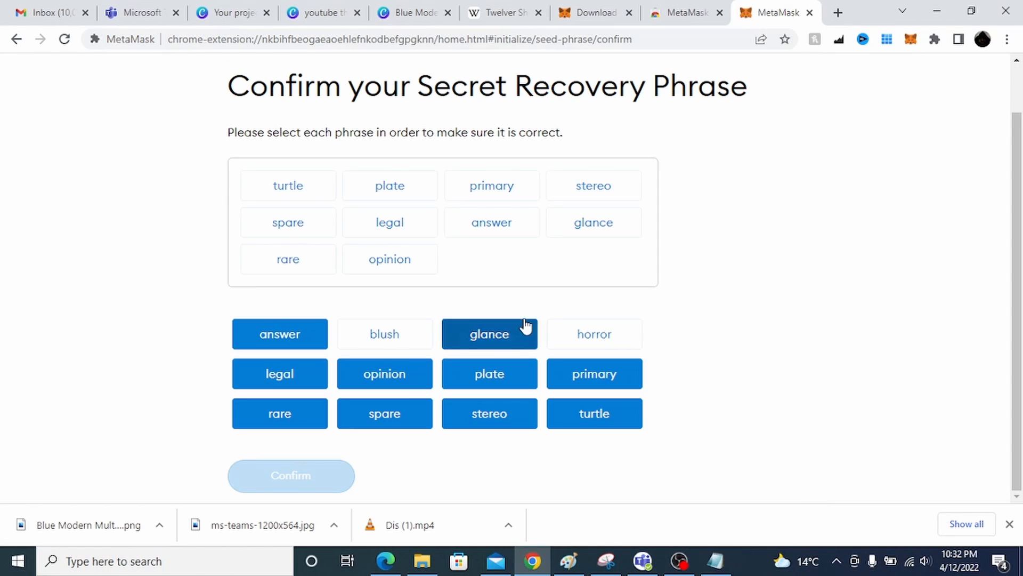
click(428, 334)
click(579, 337)
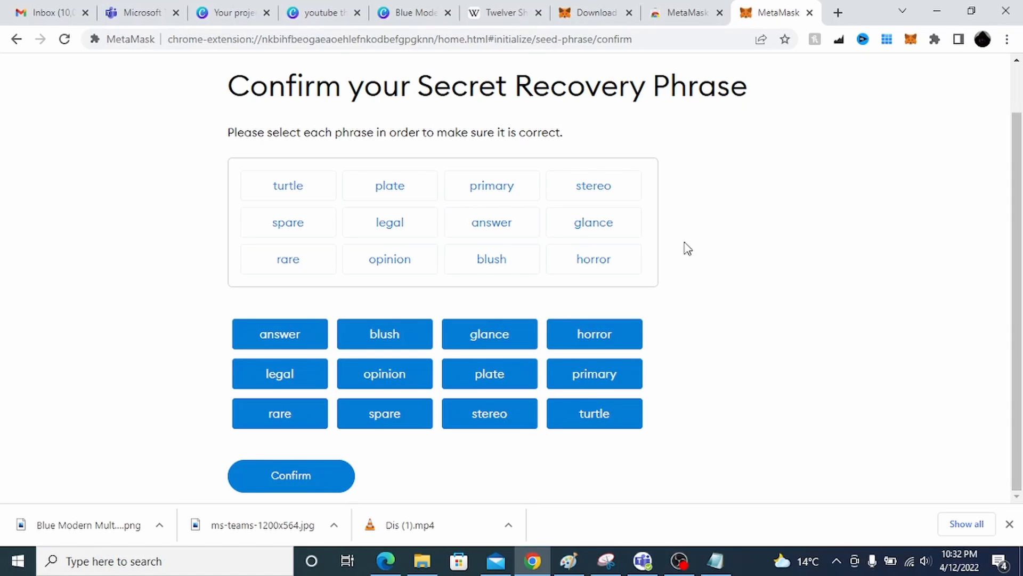
Step: Confirm the ordered Secret Recovery Phrase, finish the wallet setup and dismiss the What's new notice
click(323, 479)
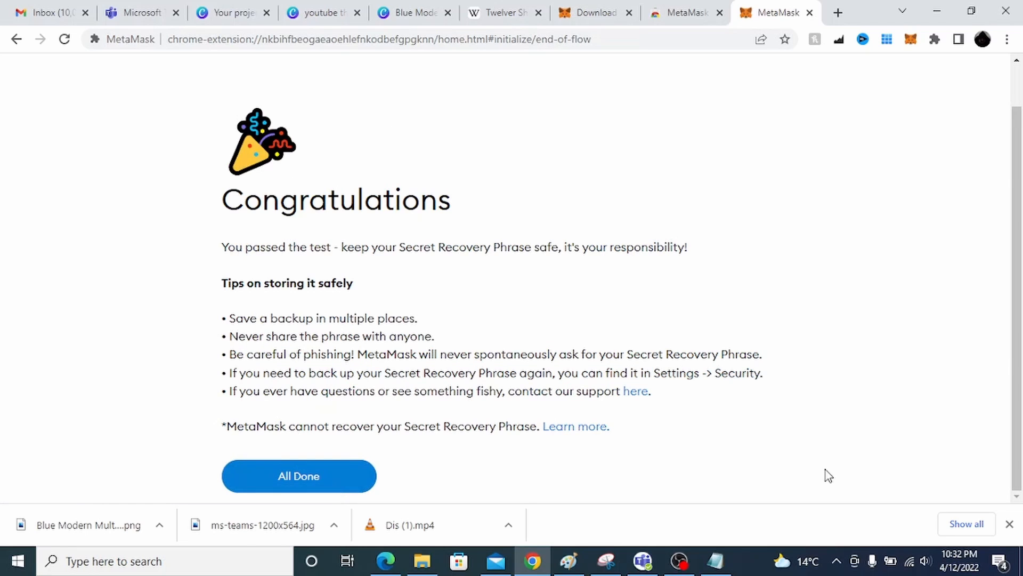
click(1009, 525)
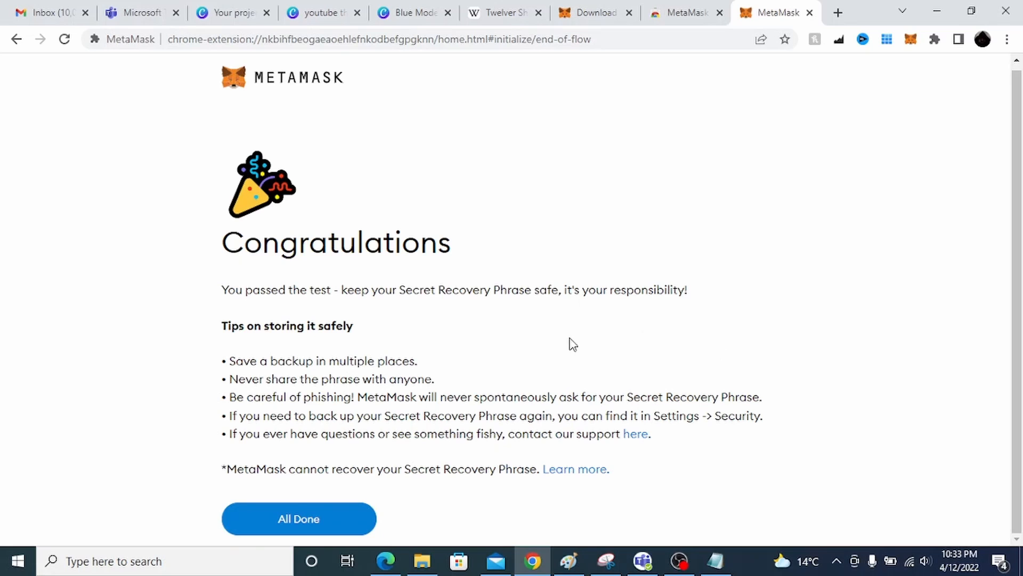
click(358, 518)
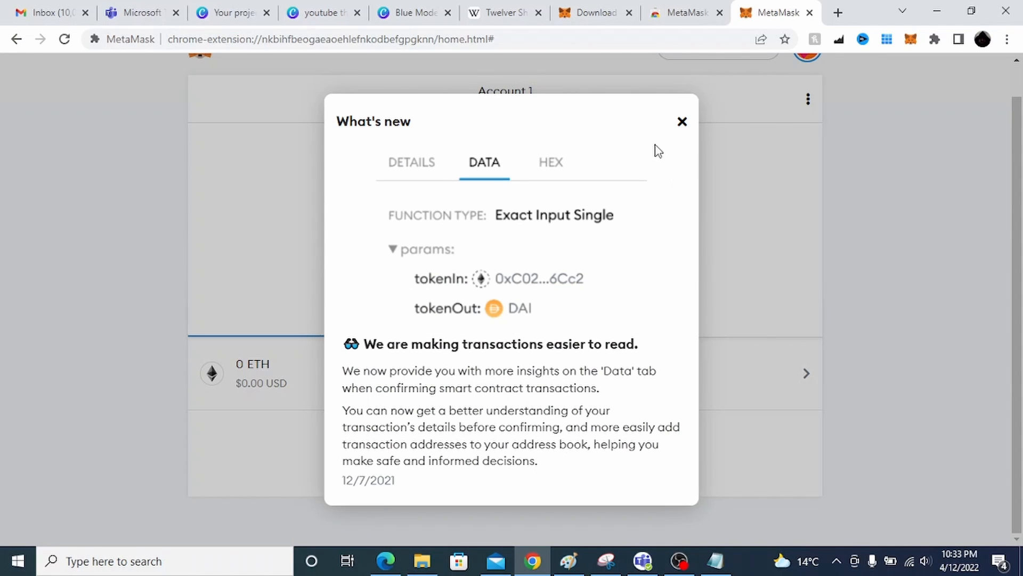
click(682, 122)
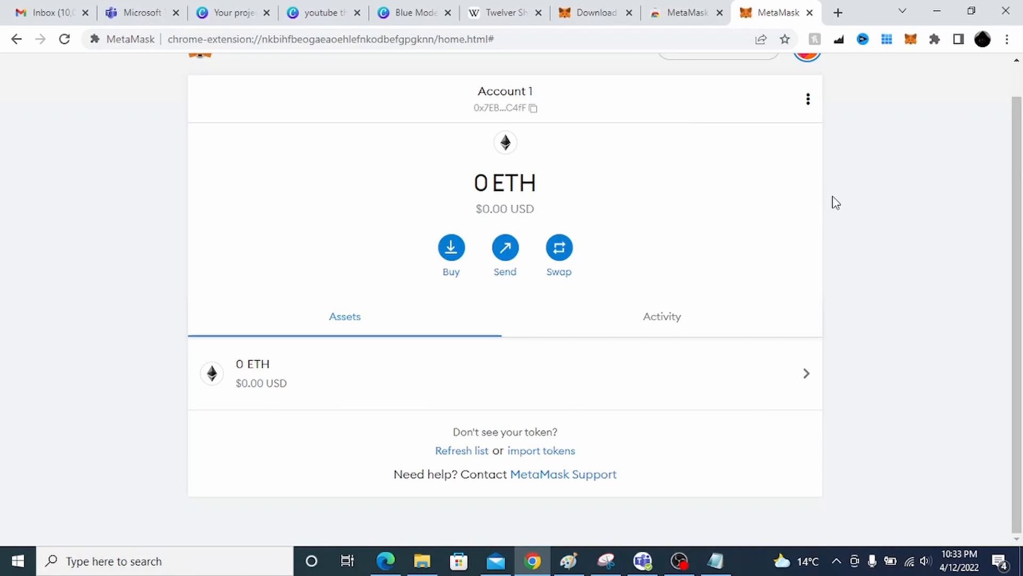
Step: Copy the wallet address of Account 1
scroll(1020, 184, up, 1)
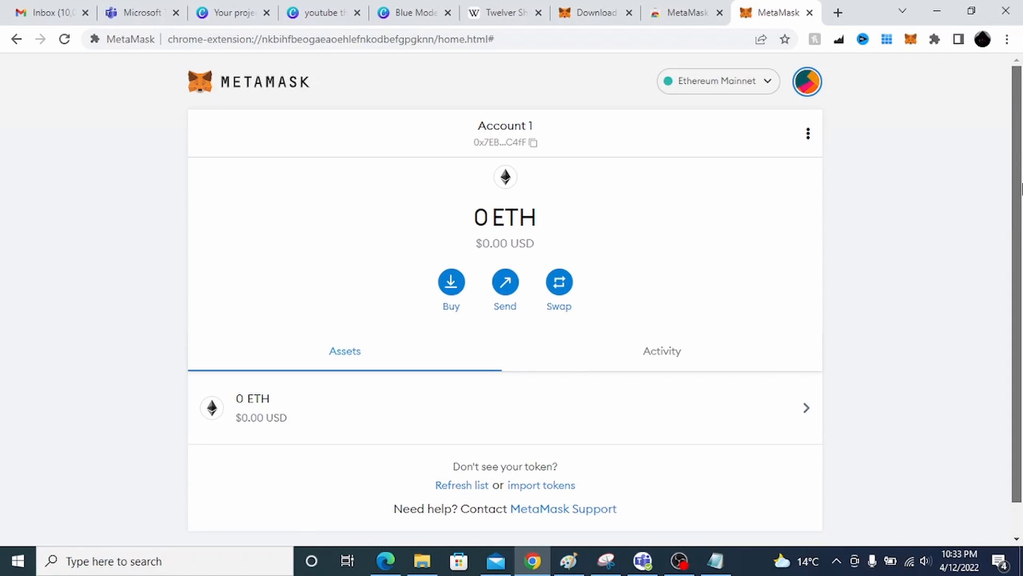
scroll(1021, 184, down, 1)
scroll(1020, 184, up, 1)
scroll(1021, 184, down, 1)
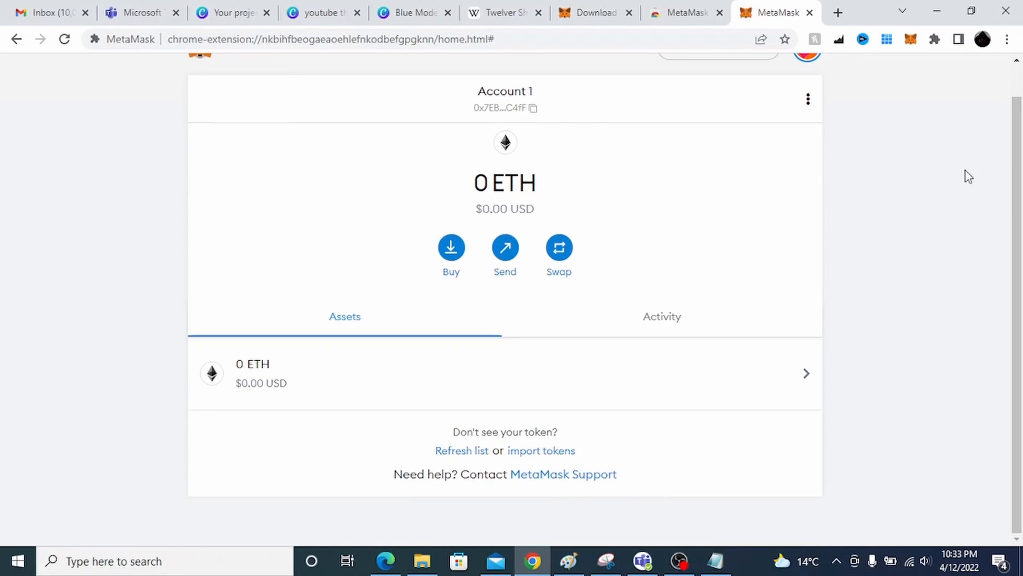
scroll(1018, 184, up, 1)
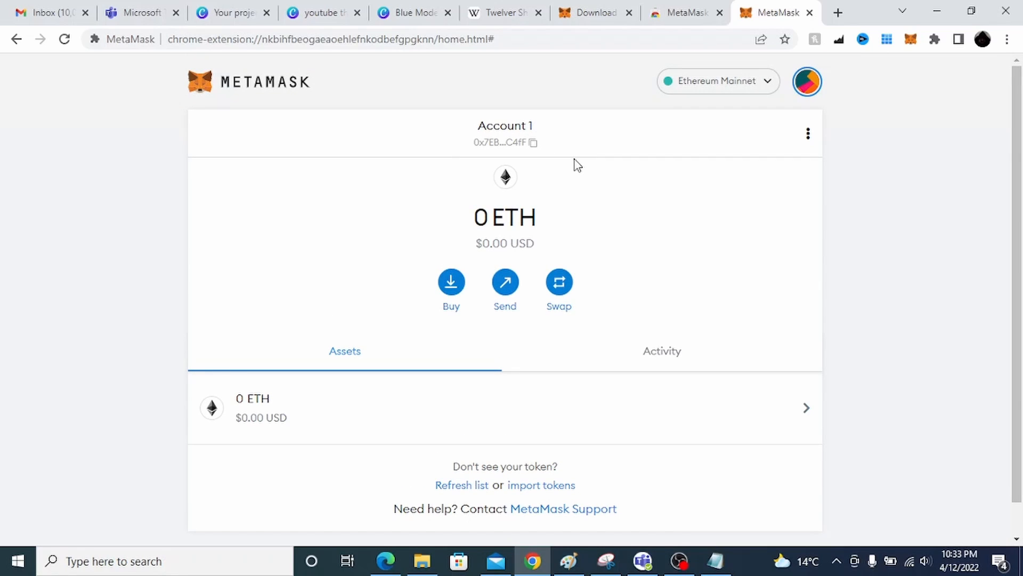
click(533, 144)
Step: Open the form for adding a custom network to the wallet
click(772, 88)
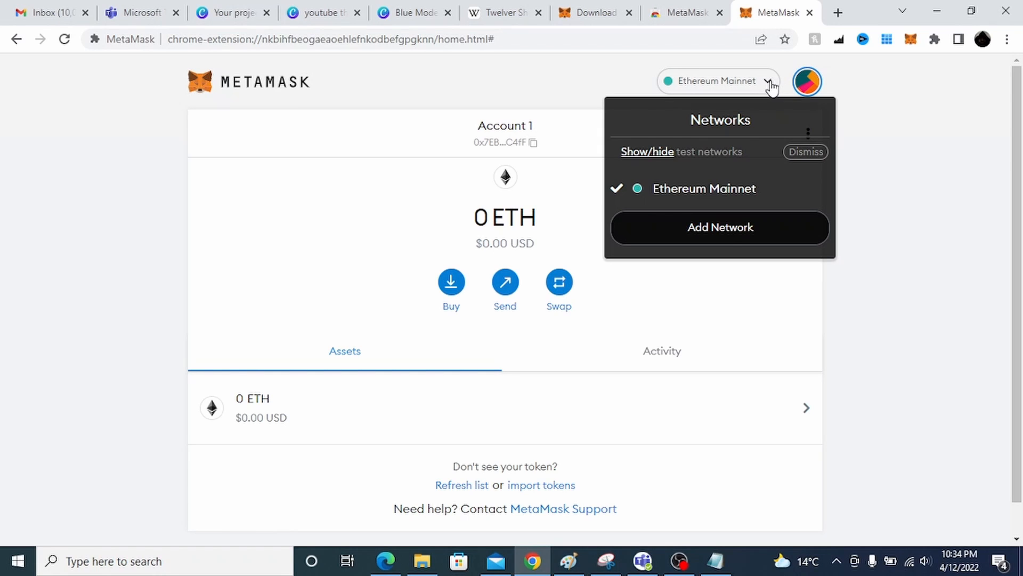
click(730, 230)
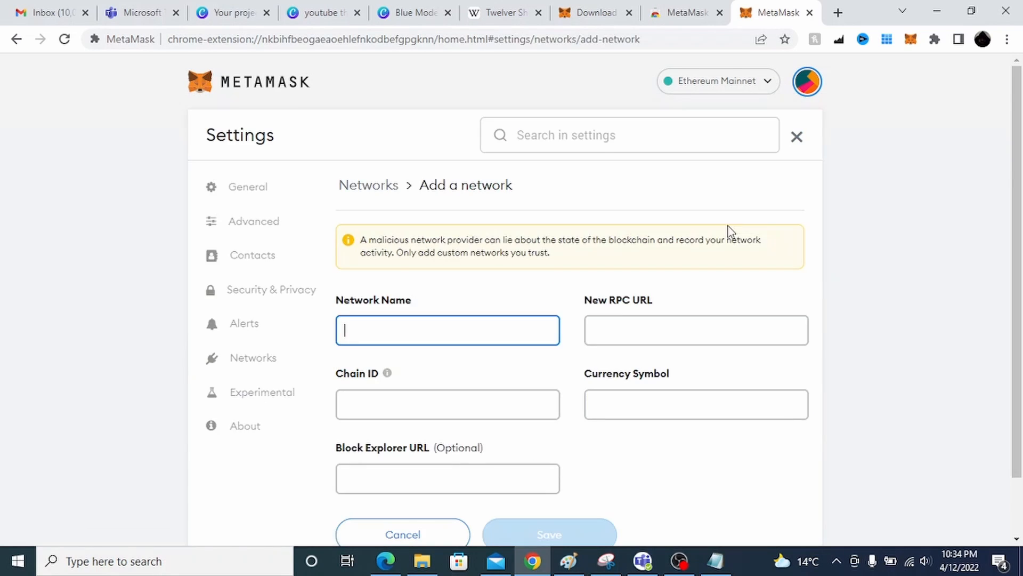
scroll(1019, 172, down, 1)
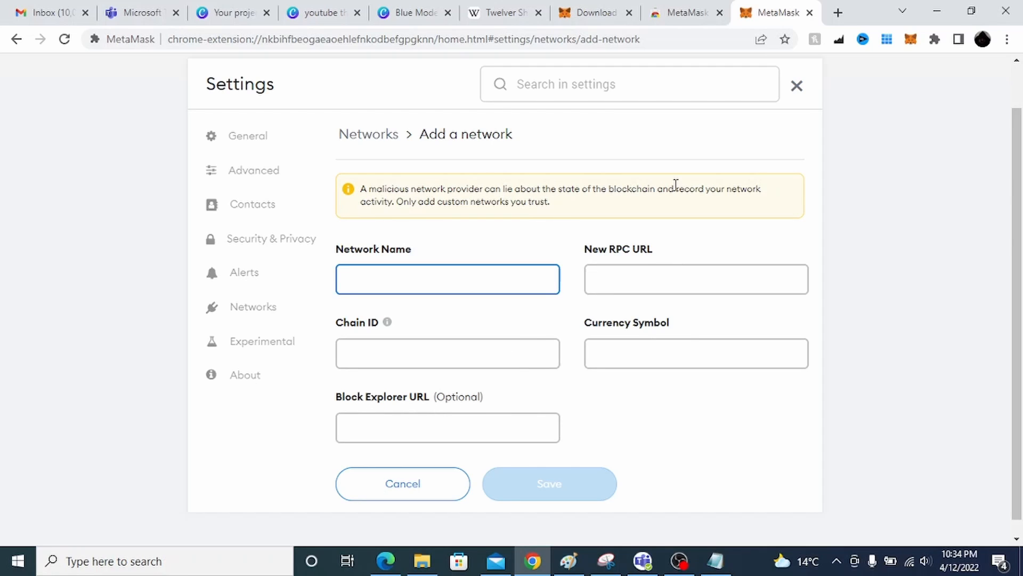
Step: Search the web in a new browser tab for "how to add binance smart chain to metamask" and open a guide
click(838, 13)
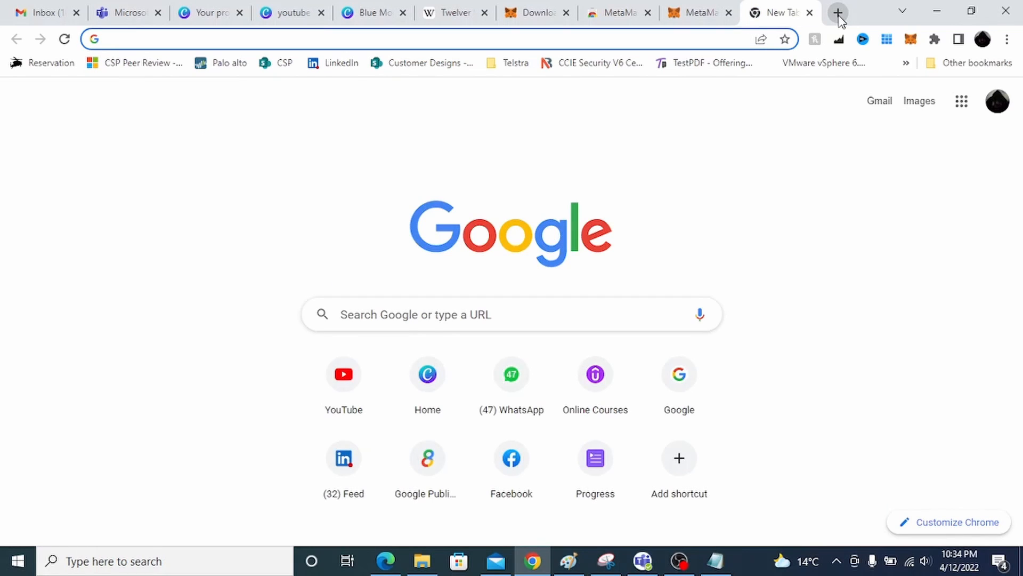
text(how to ad)
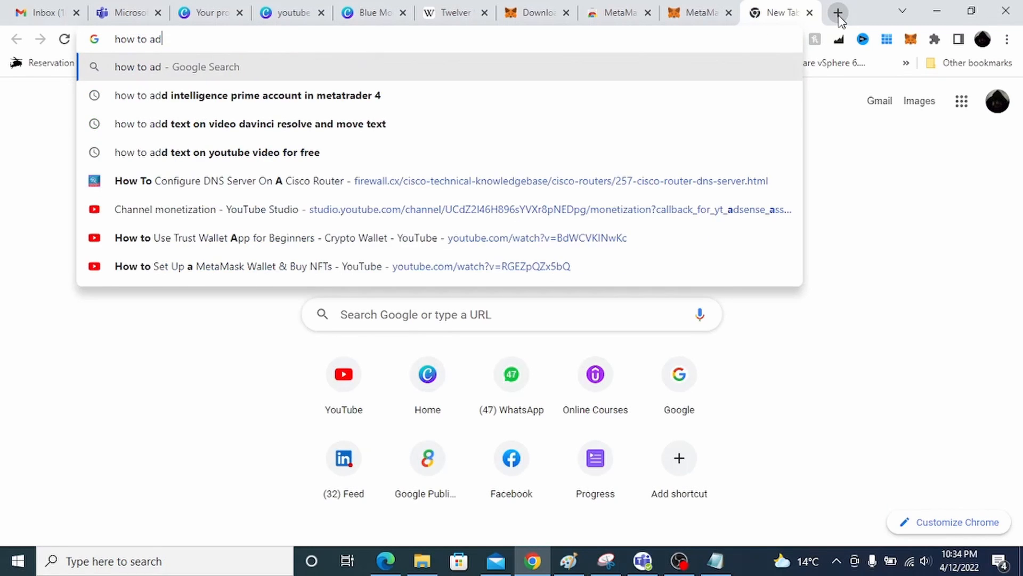
text(d binan)
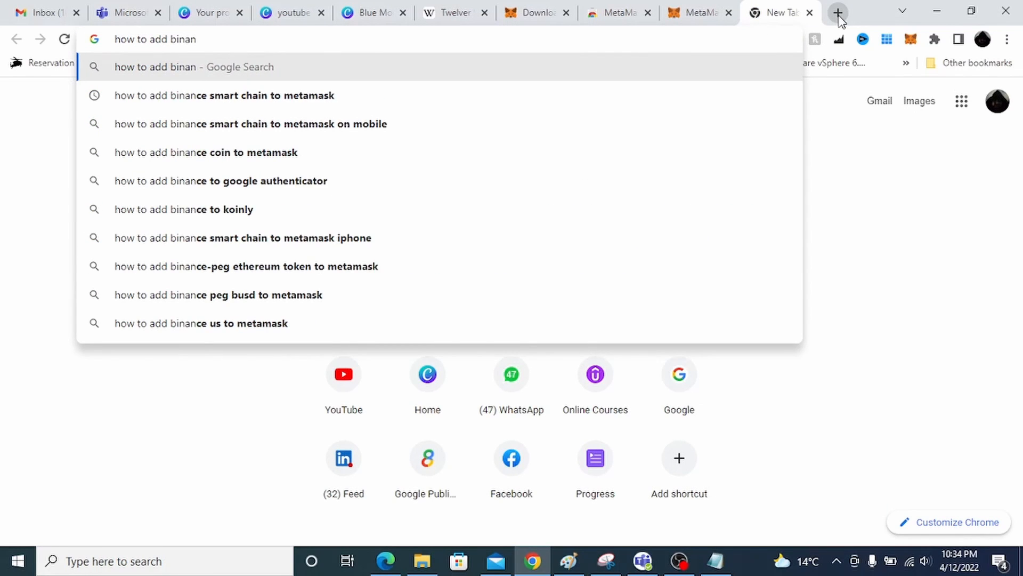
key(Down)
key(Return)
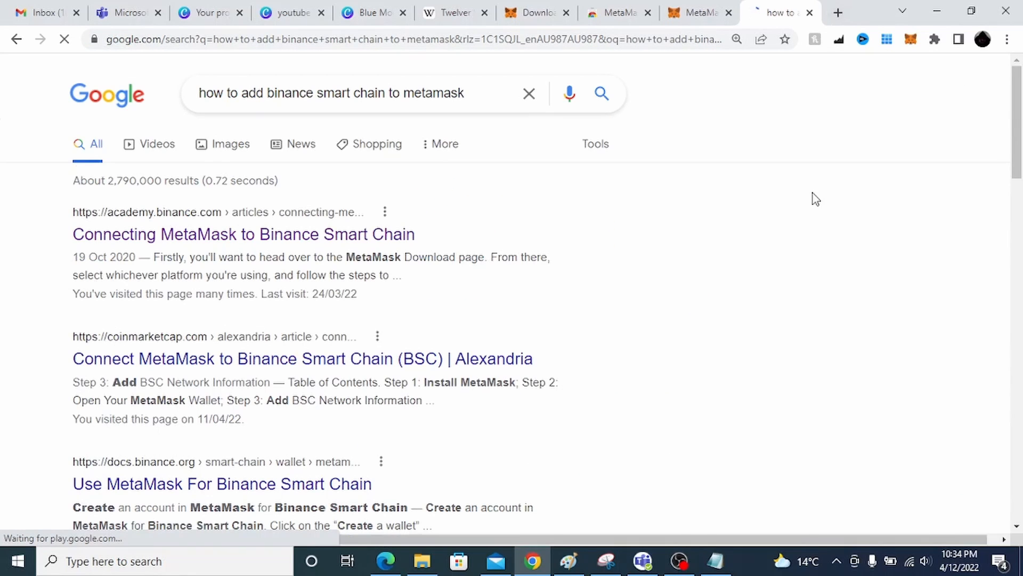
click(297, 235)
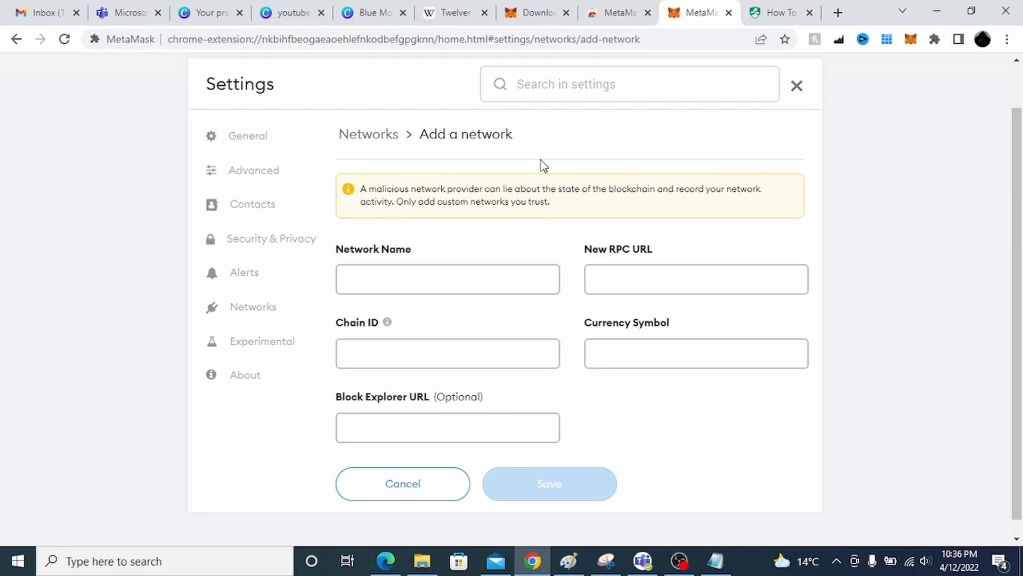
Step: Name the network "Smart Chain BINANCE", copying "Smart Chain" from the guide's Mainnet settings and adding "BINANCE"
click(774, 17)
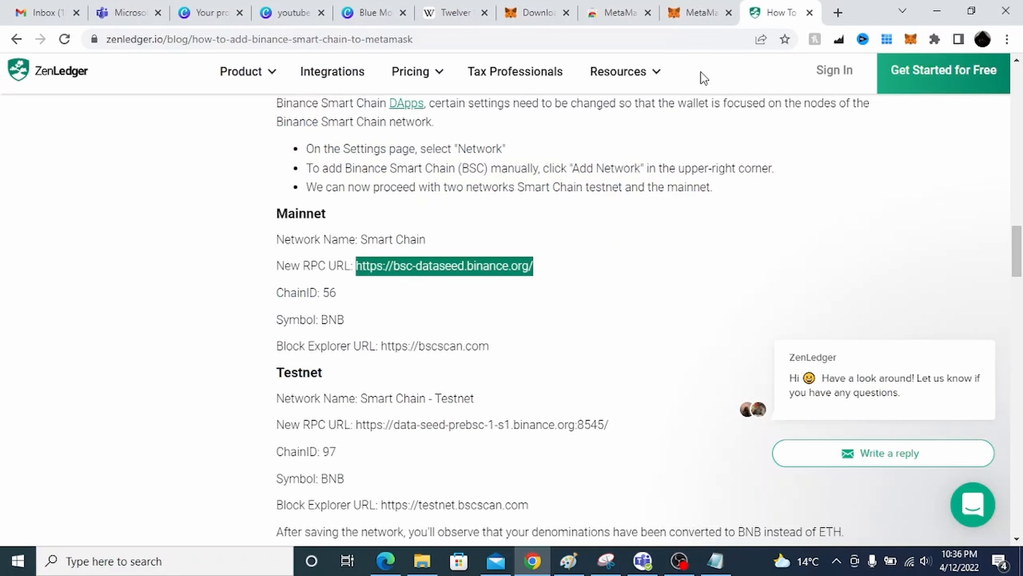
drag(450, 244, 362, 245)
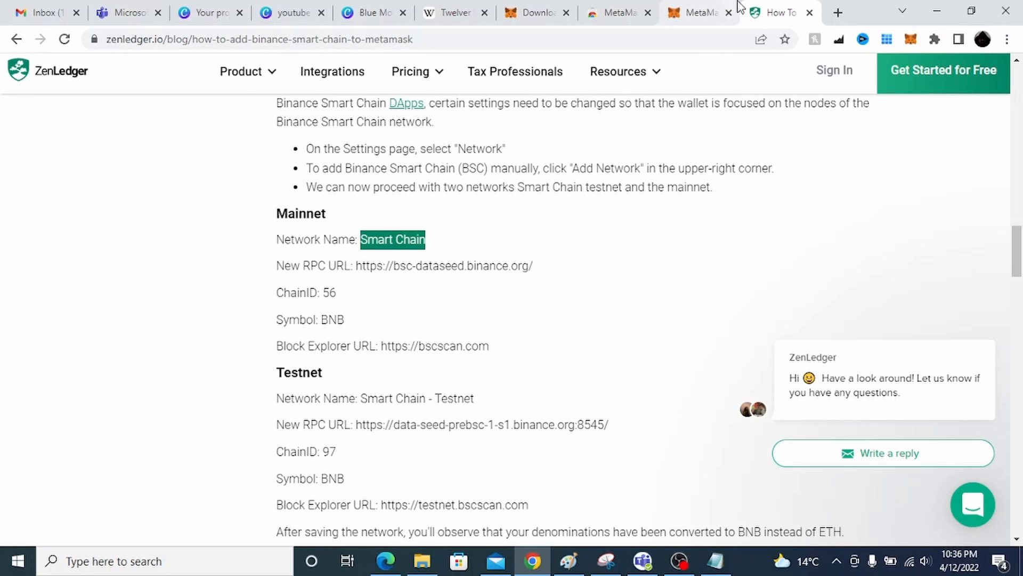
click(702, 12)
click(469, 273)
key(ctrl+v)
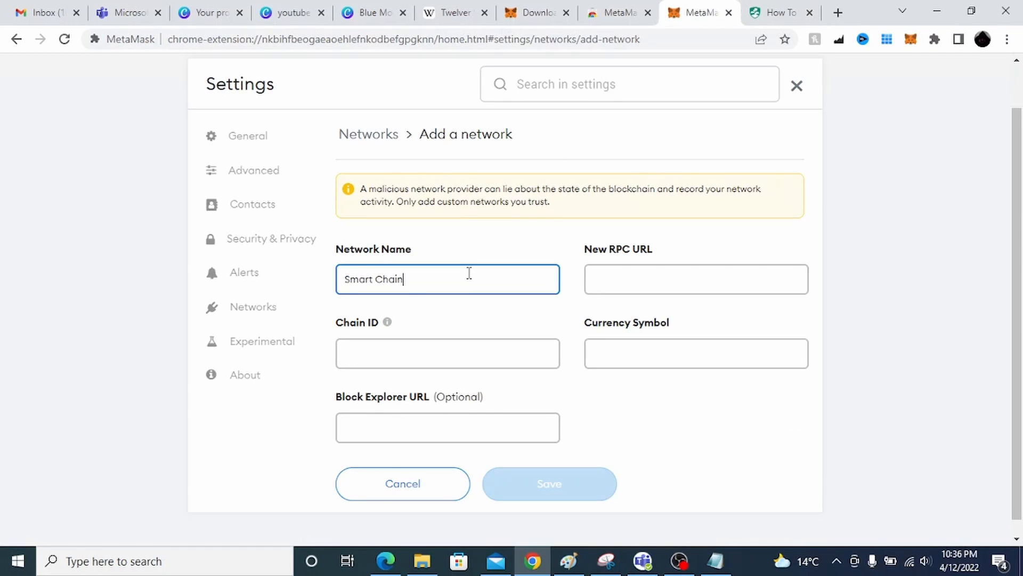
text(BINANCE)
click(783, 14)
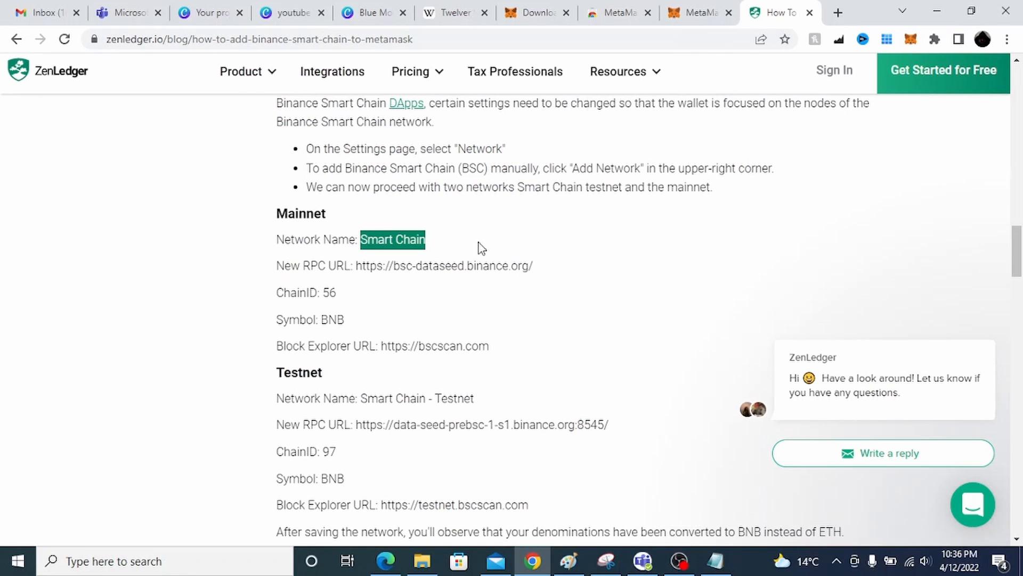
drag(533, 267, 355, 267)
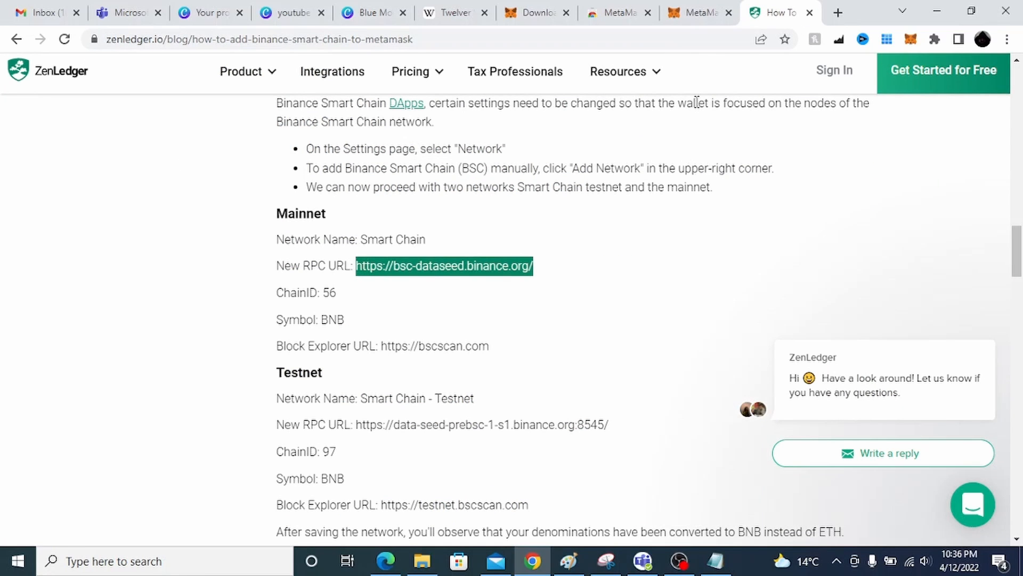
click(714, 15)
click(640, 273)
key(ctrl+v)
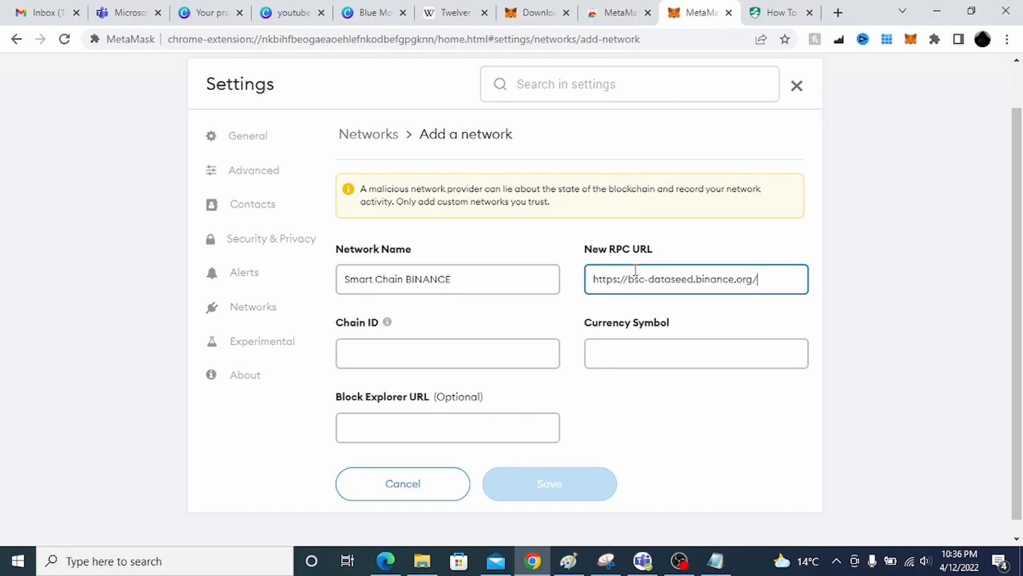
click(671, 308)
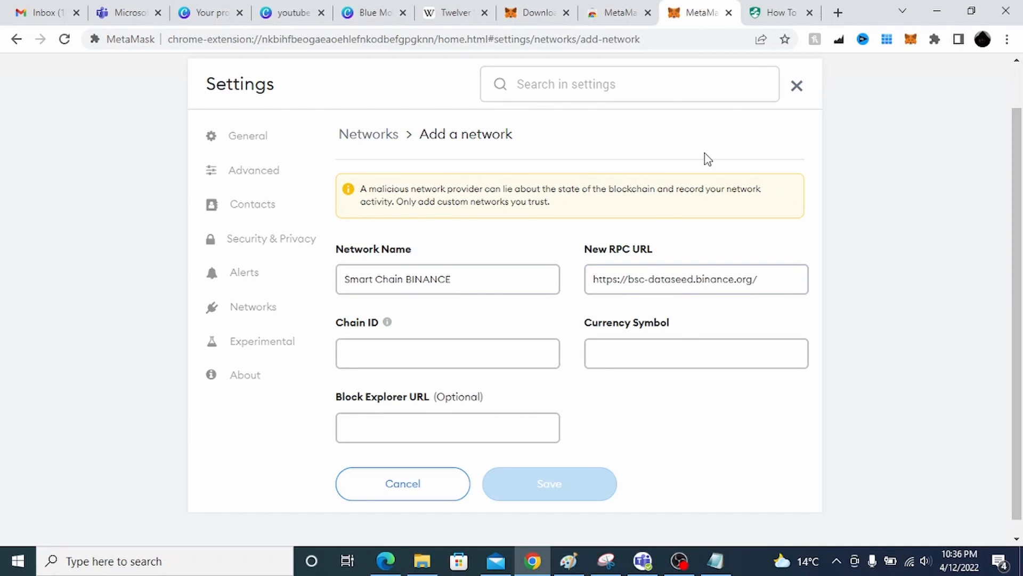
Step: Check the guide's Mainnet settings and set the network's Chain ID to 56 and Currency Symbol to BNB
click(795, 23)
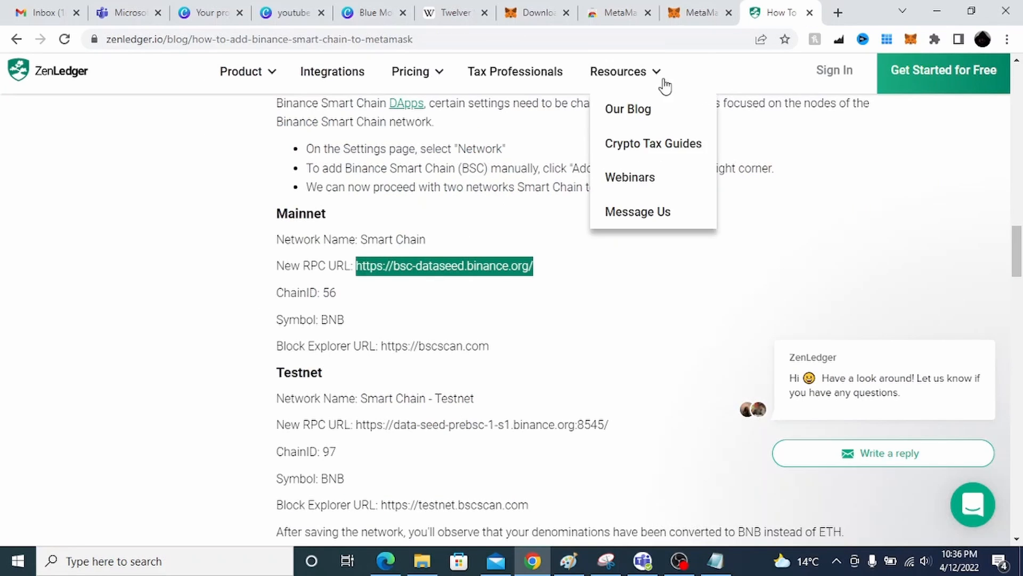
click(685, 13)
click(402, 354)
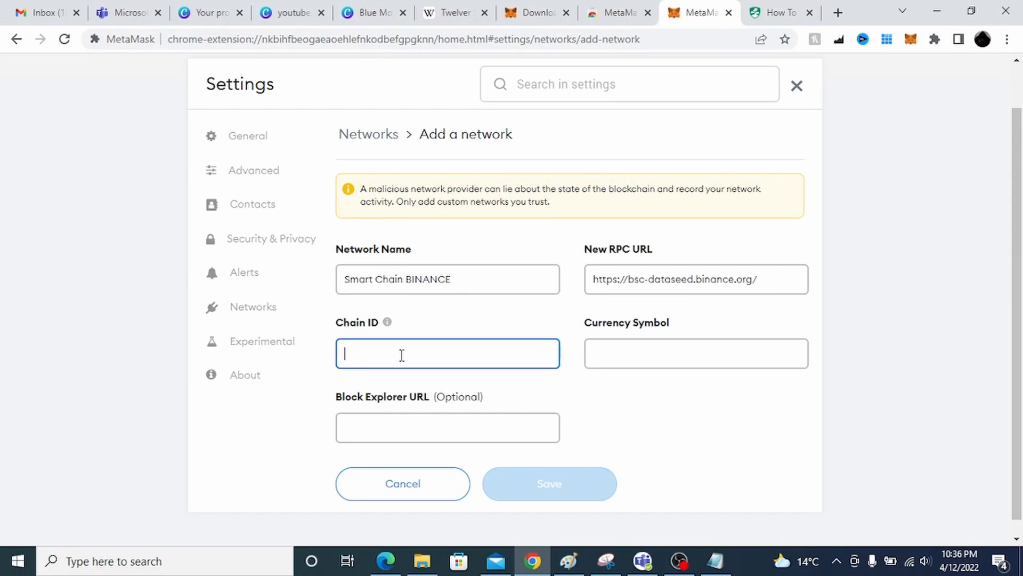
text(56)
key(Tab)
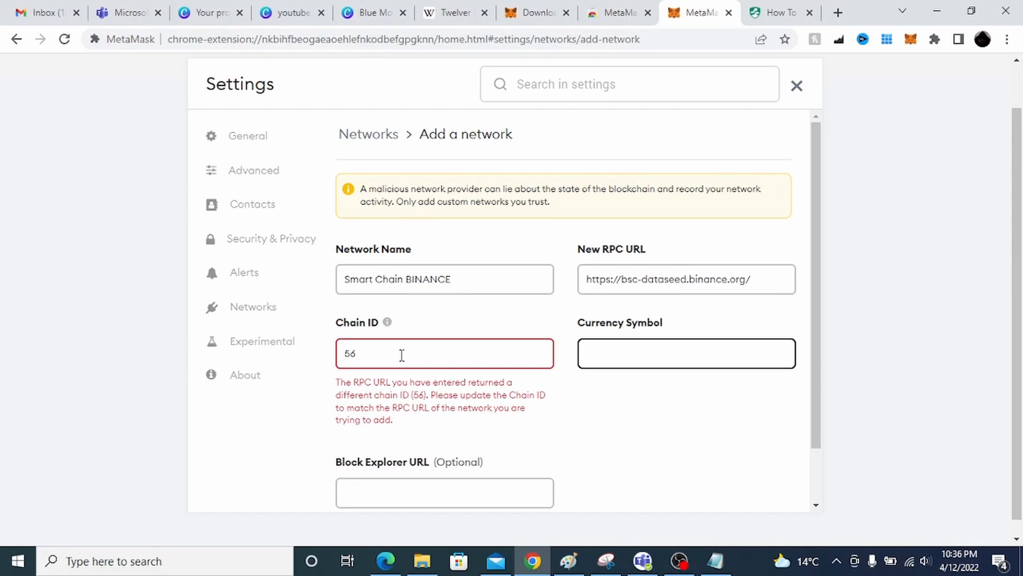
text(BNB)
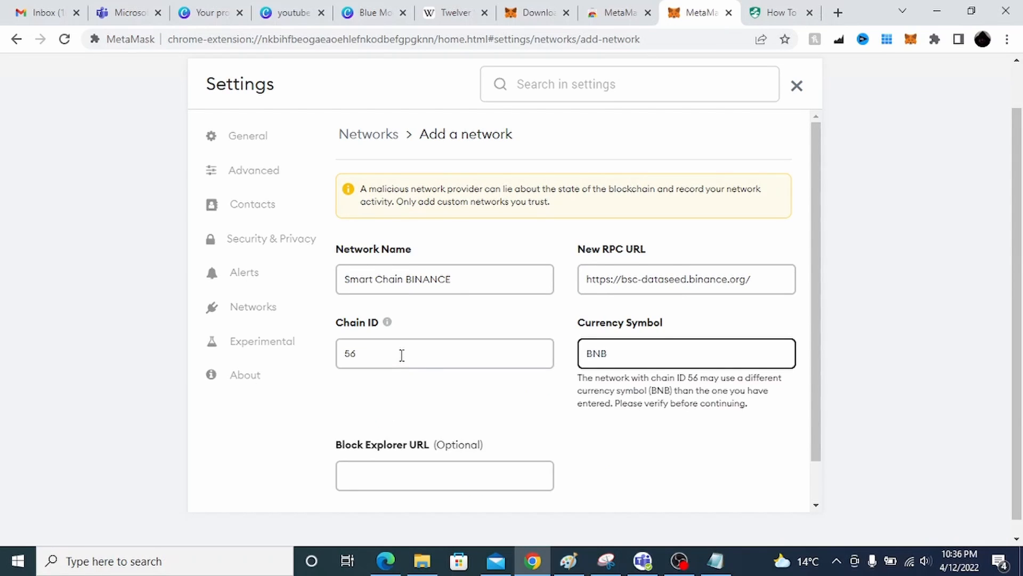
click(452, 428)
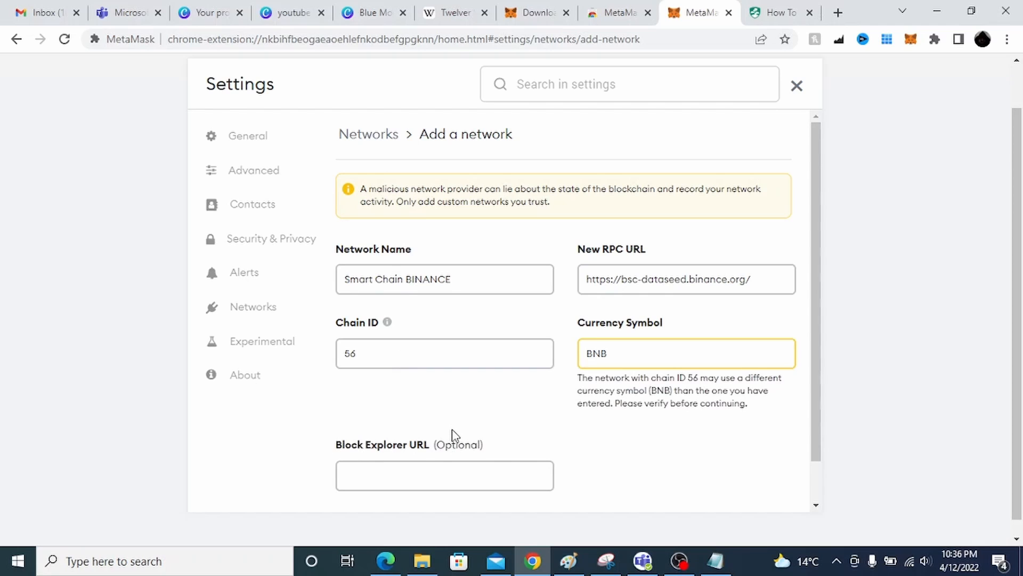
click(769, 18)
drag(528, 346, 380, 346)
key(ctrl+c)
click(701, 16)
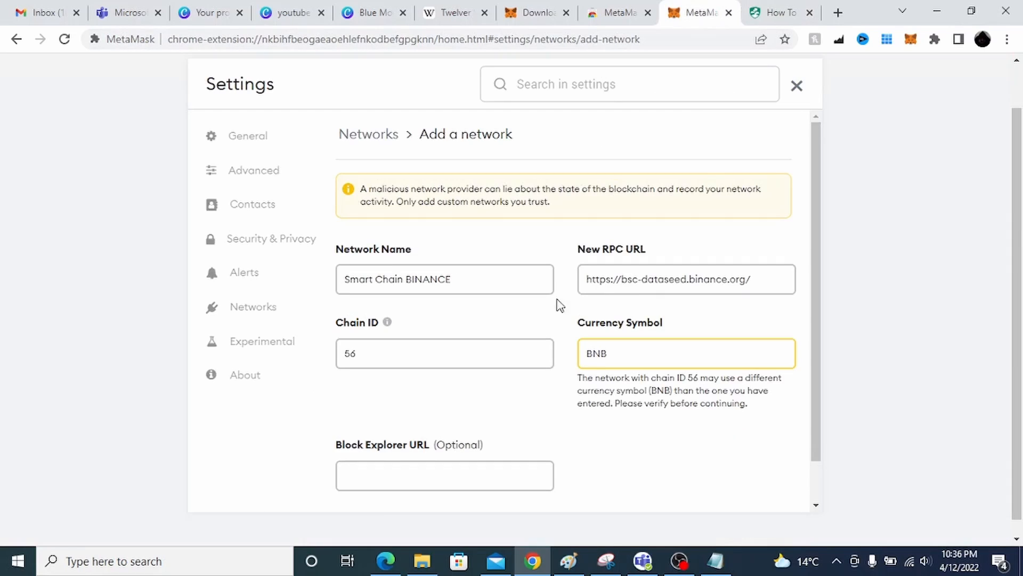
click(373, 477)
key(ctrl+v)
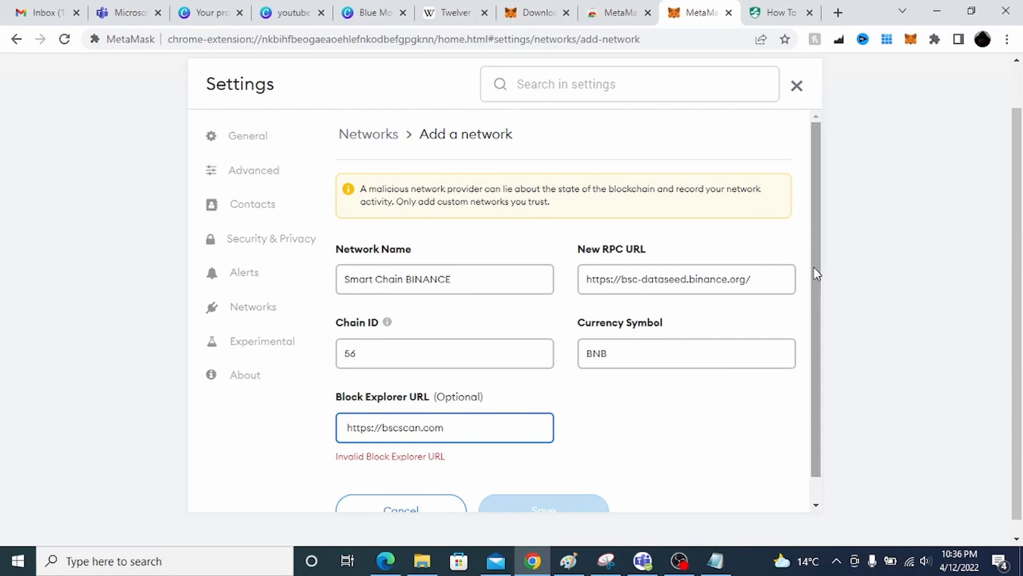
Step: Remove the leading space from the Block Explorer URL and save the network
drag(814, 268, 814, 316)
click(700, 402)
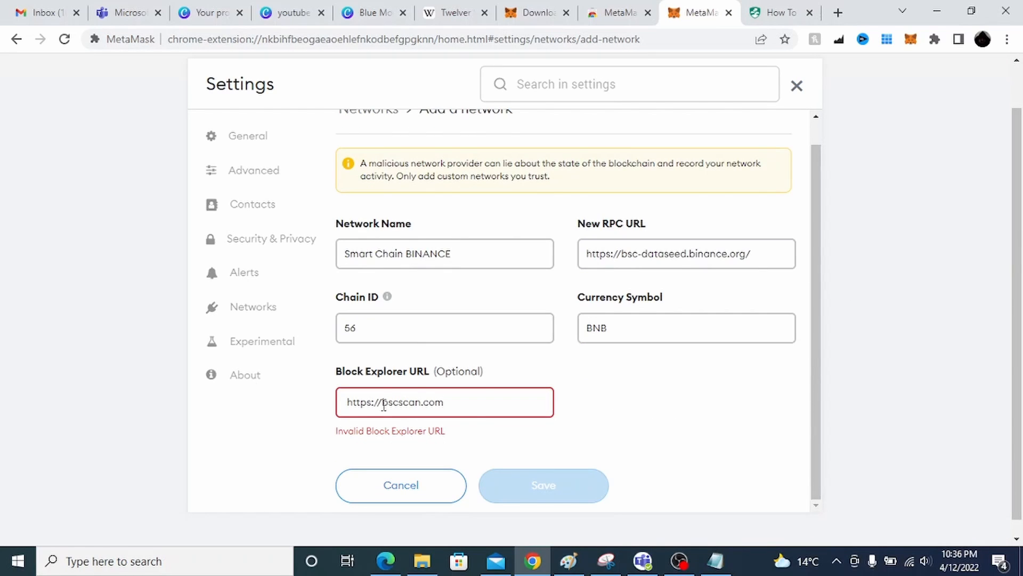
click(342, 403)
key(BackSpace)
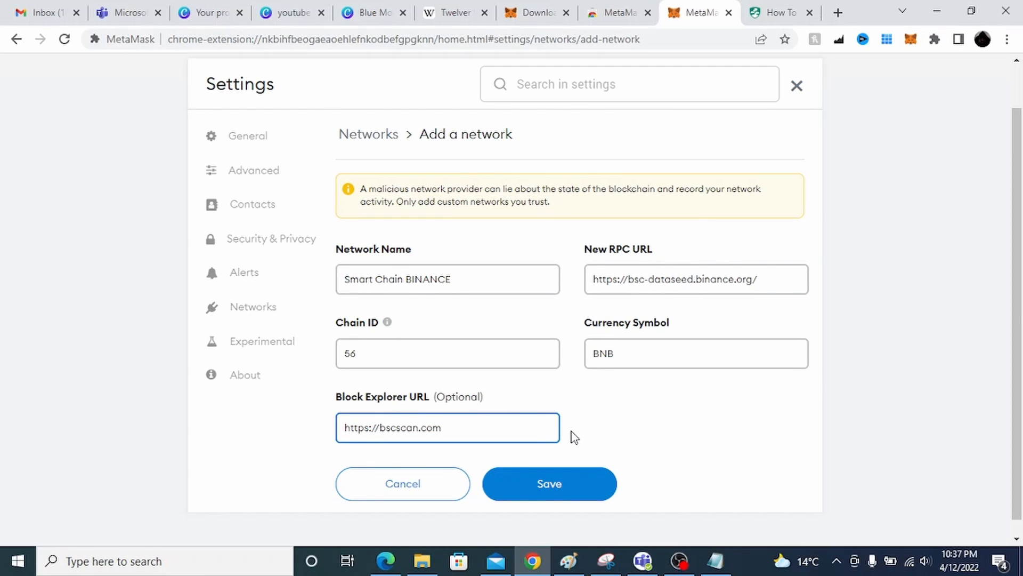
click(571, 491)
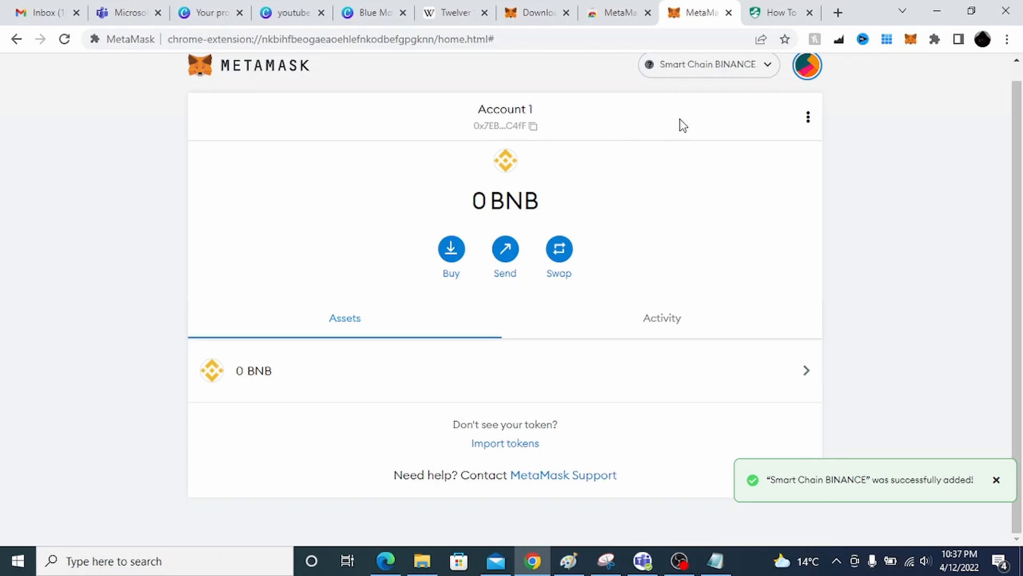
Step: Open a new browser tab, return to the MetaMask wallet and open the form for adding another network
click(537, 117)
click(839, 14)
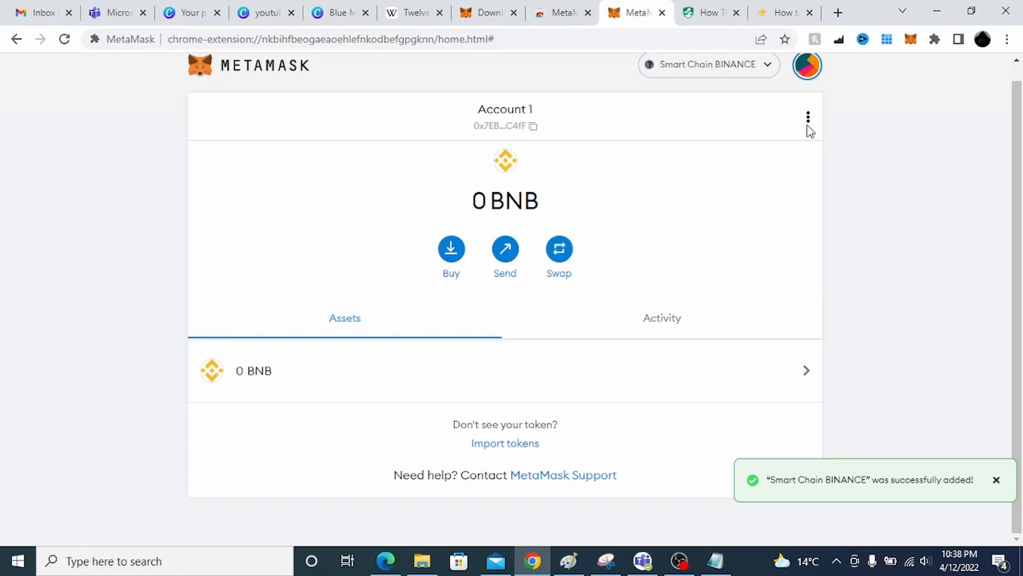
click(752, 80)
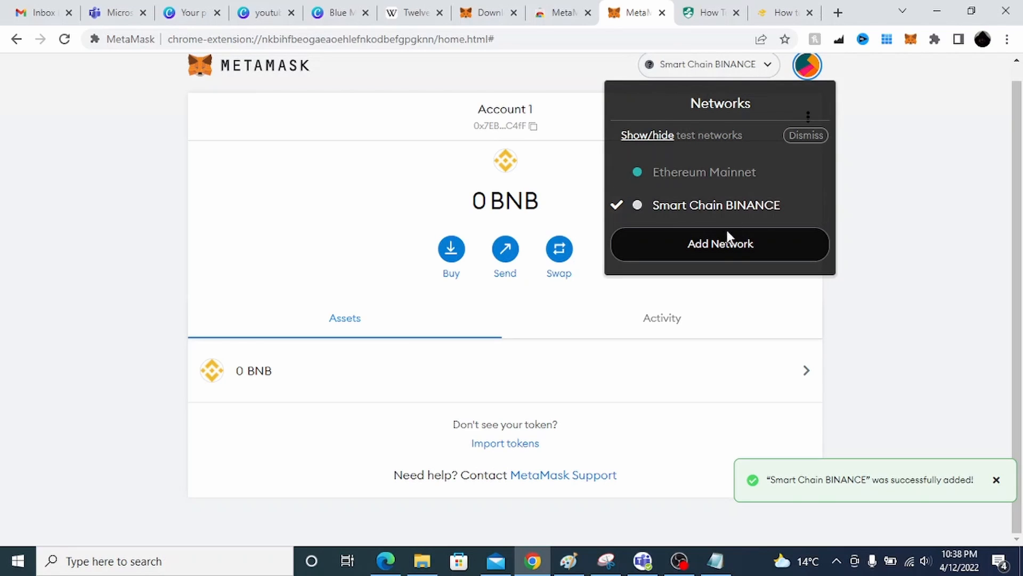
click(719, 244)
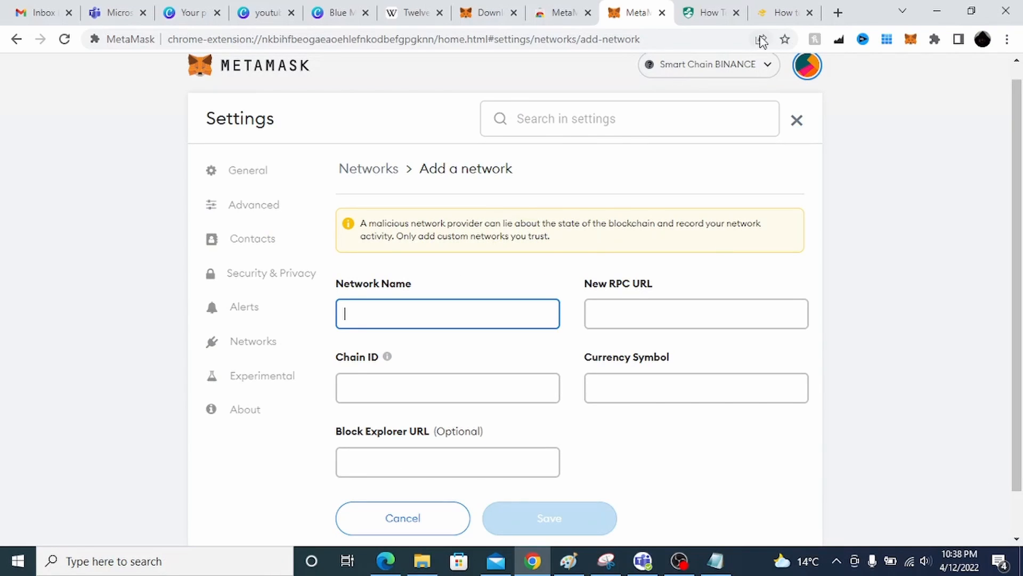
Step: Copy the network name Polygon from the Binance Academy guide into the new network's Network Name
click(770, 15)
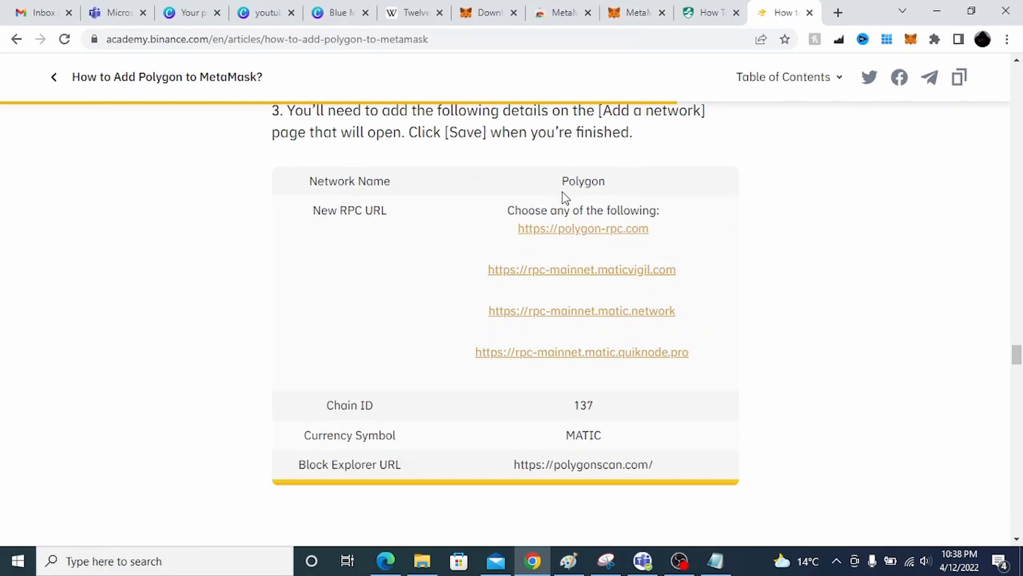
drag(564, 193, 600, 177)
click(701, 14)
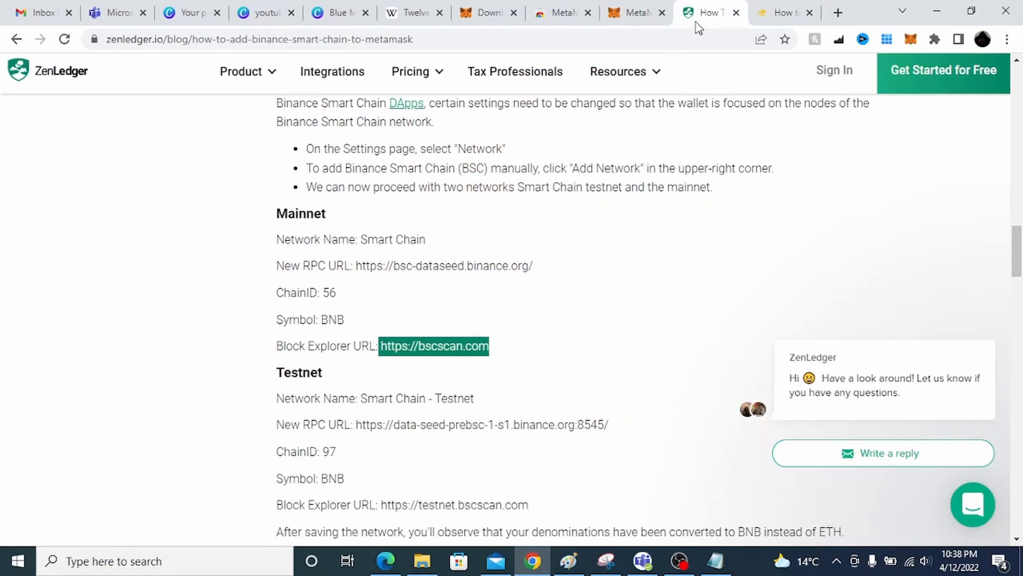
click(623, 15)
key(ctrl+v)
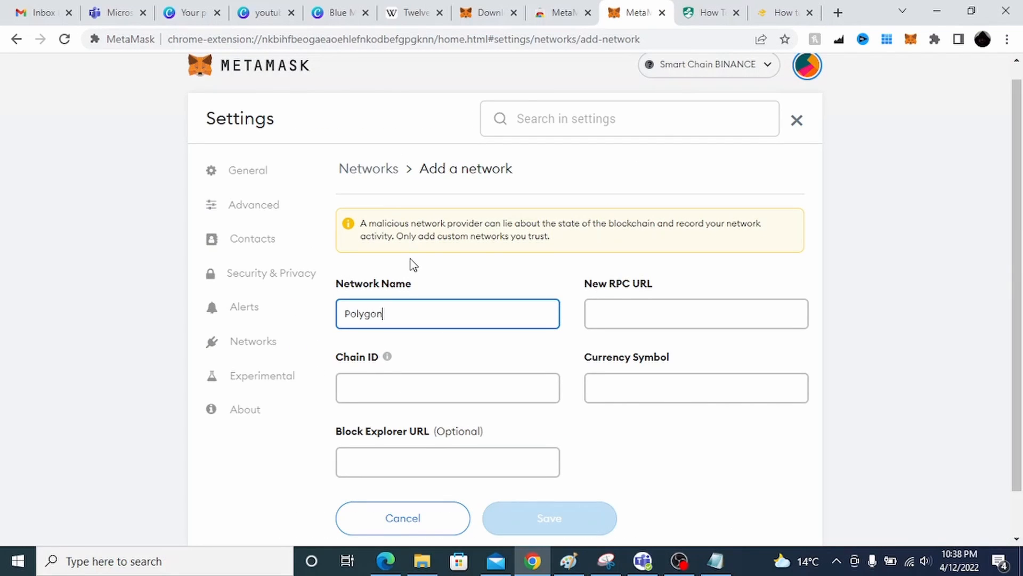
click(784, 15)
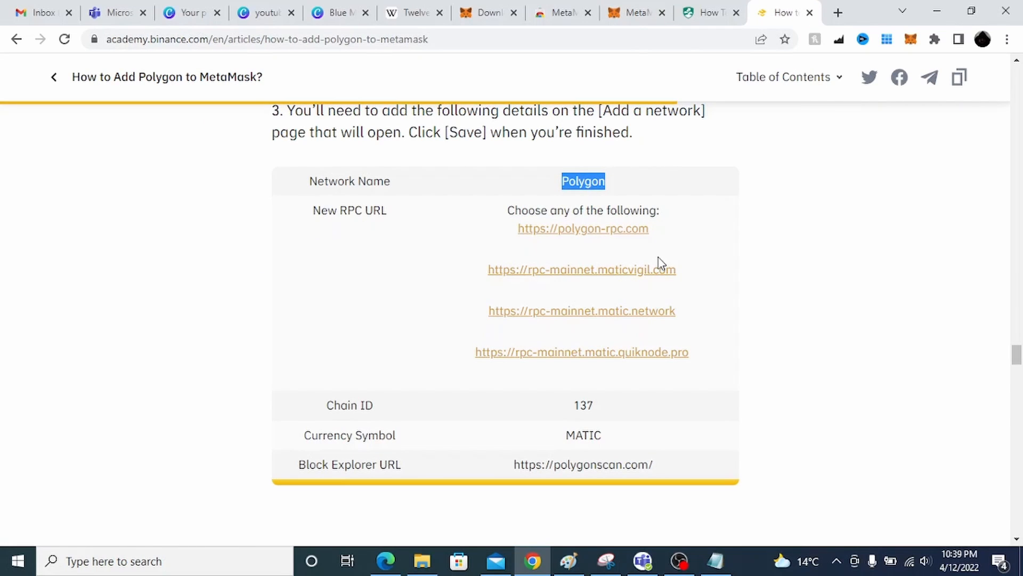
drag(660, 238, 517, 229)
click(624, 13)
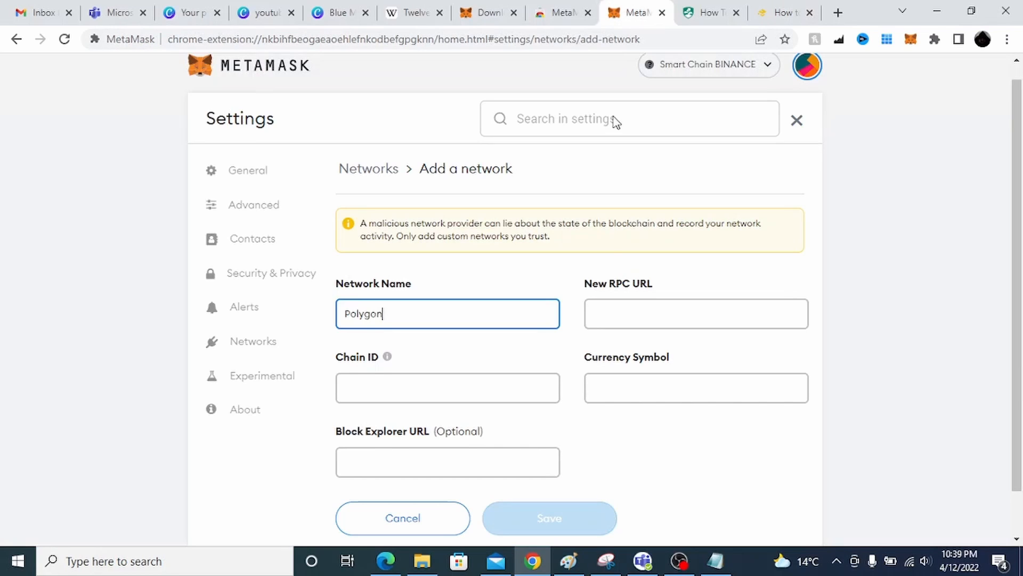
click(633, 312)
key(ctrl+v)
click(759, 250)
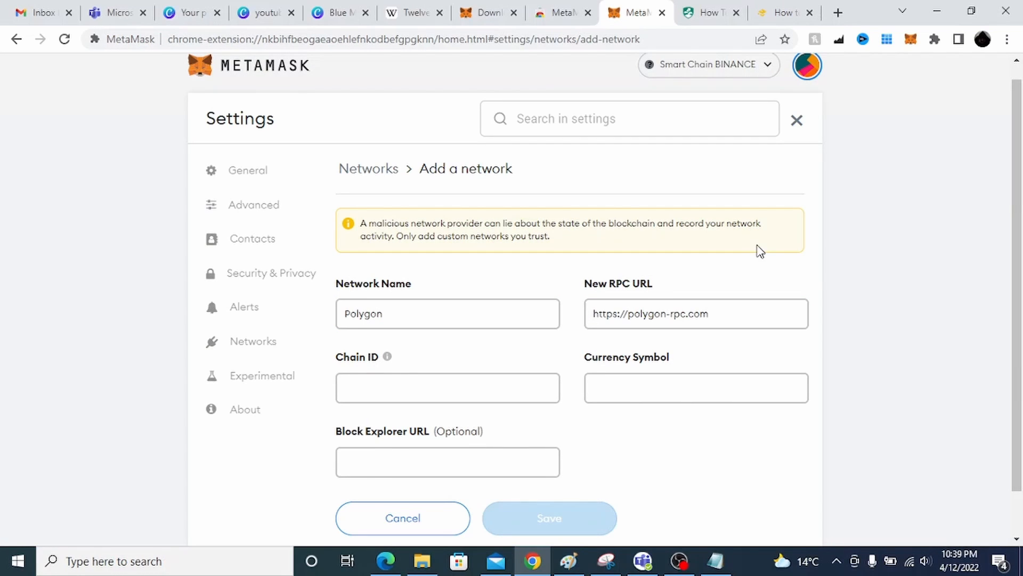
Step: Check the guide's Polygon settings and set the network's Chain ID to 137
click(778, 20)
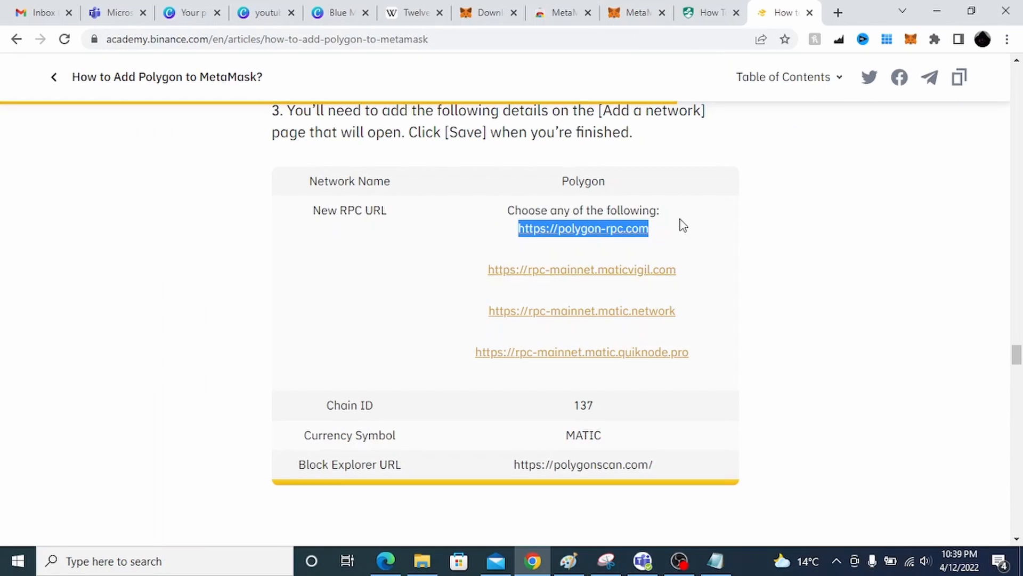
click(656, 20)
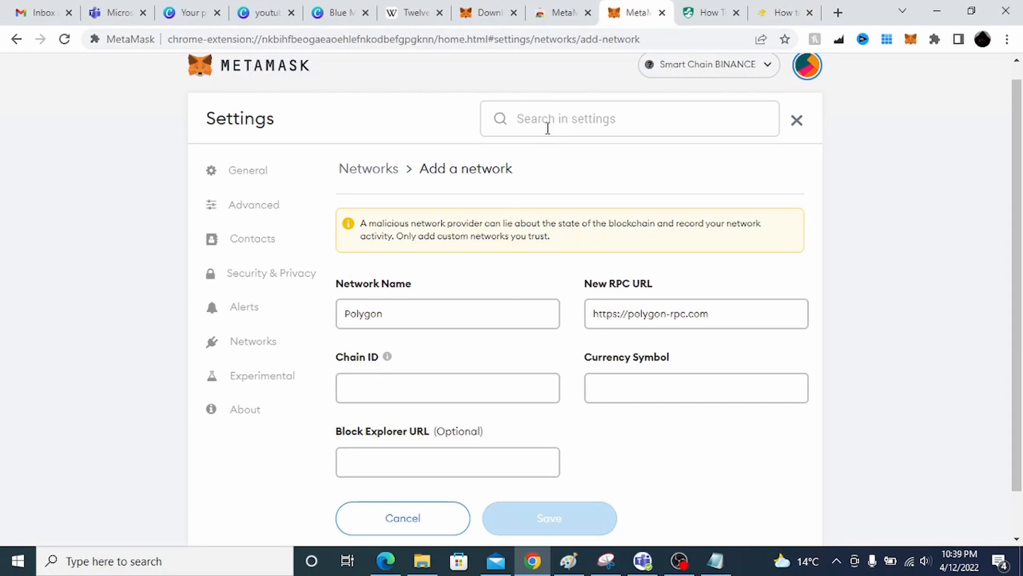
click(490, 380)
text(1)
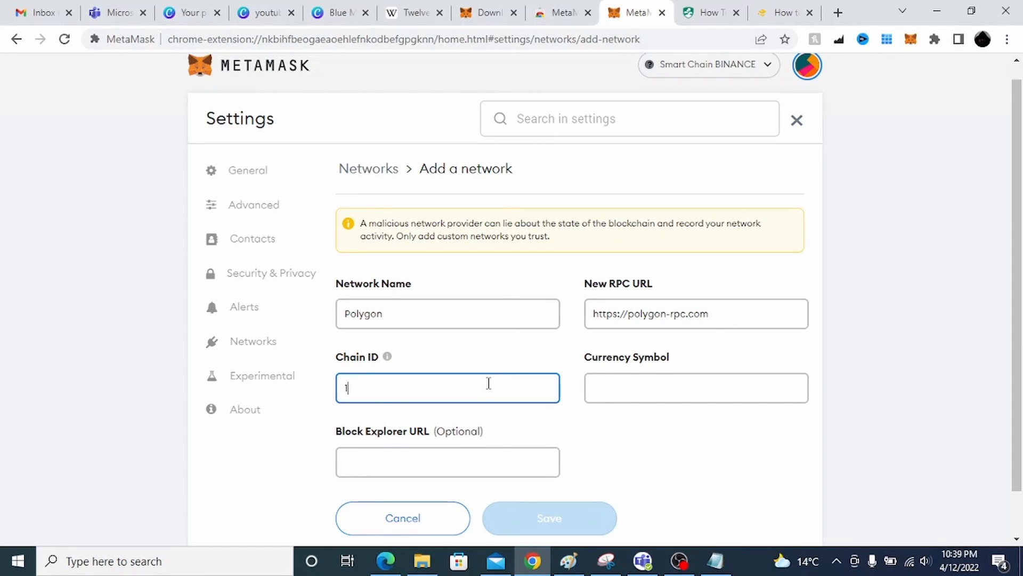
text(37)
Step: Copy the currency symbol MATIC from the guide into the network's Currency Symbol
click(632, 378)
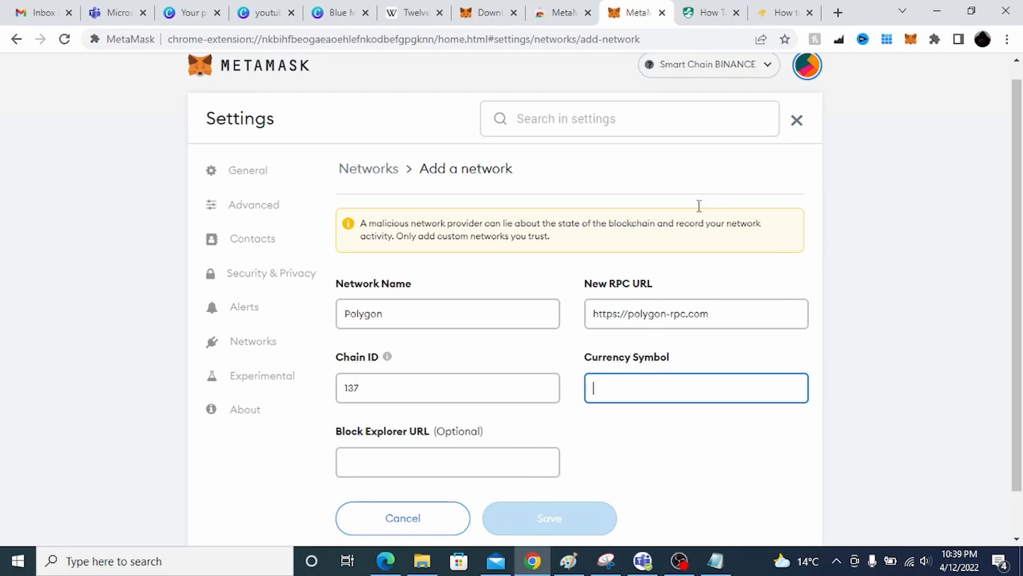
click(754, 21)
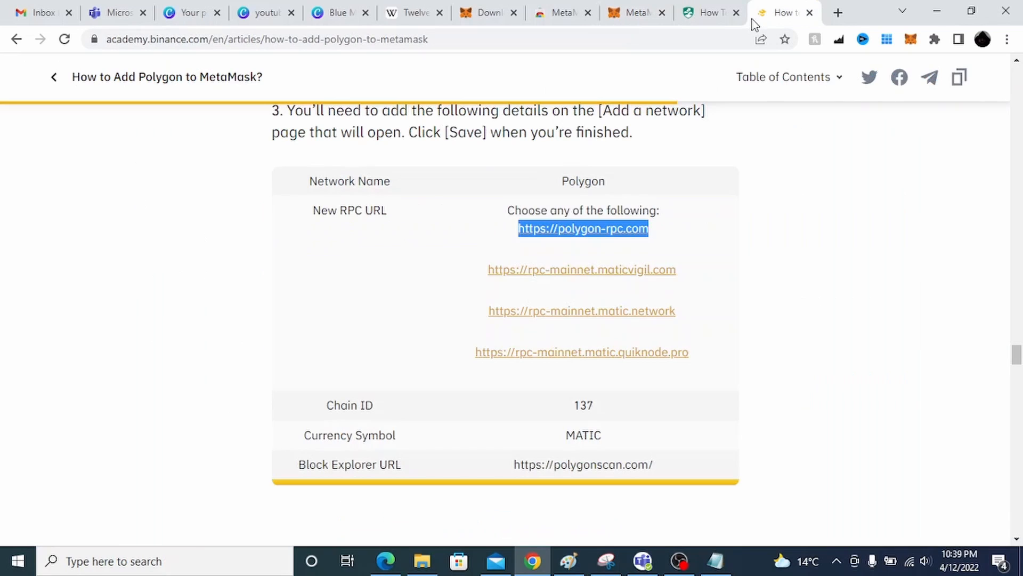
double_click(591, 436)
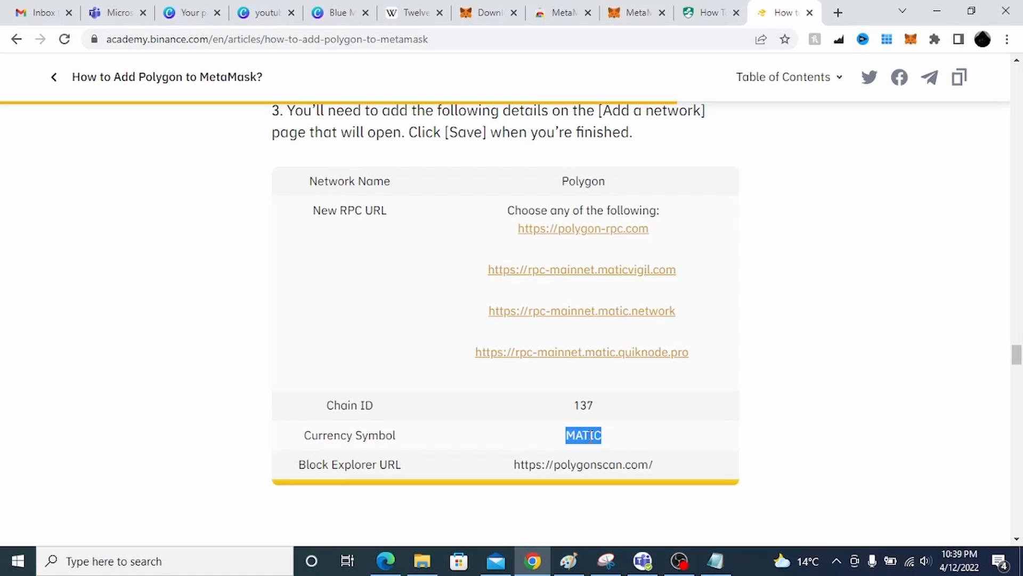
click(631, 12)
key(ctrl+v)
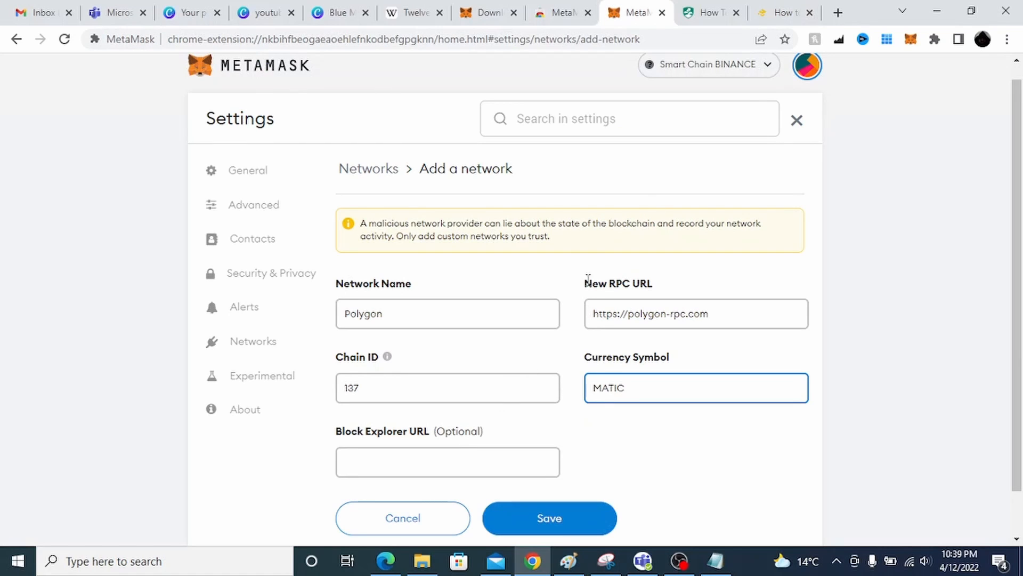
click(766, 17)
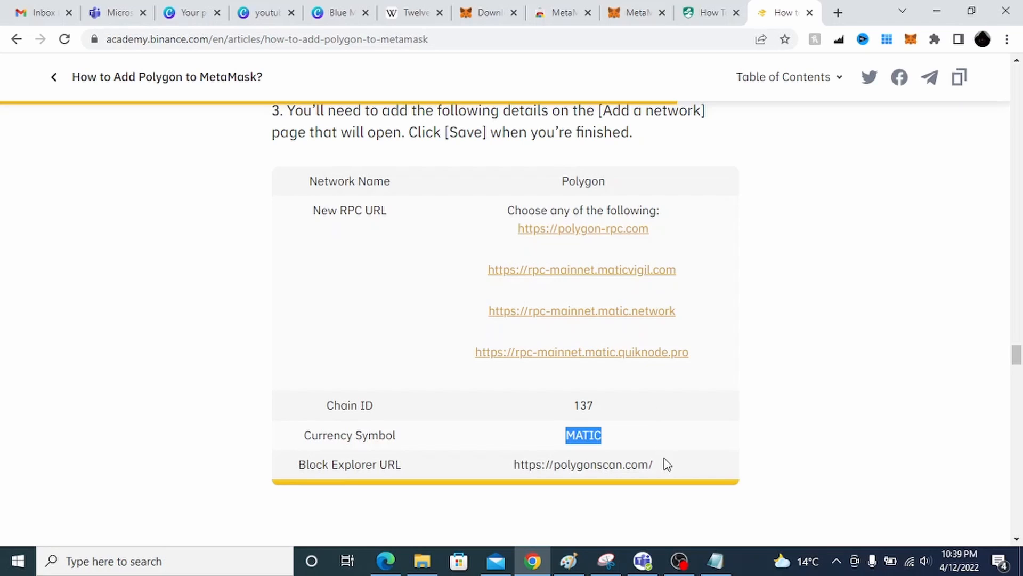
drag(666, 464, 516, 468)
key(ctrl+c)
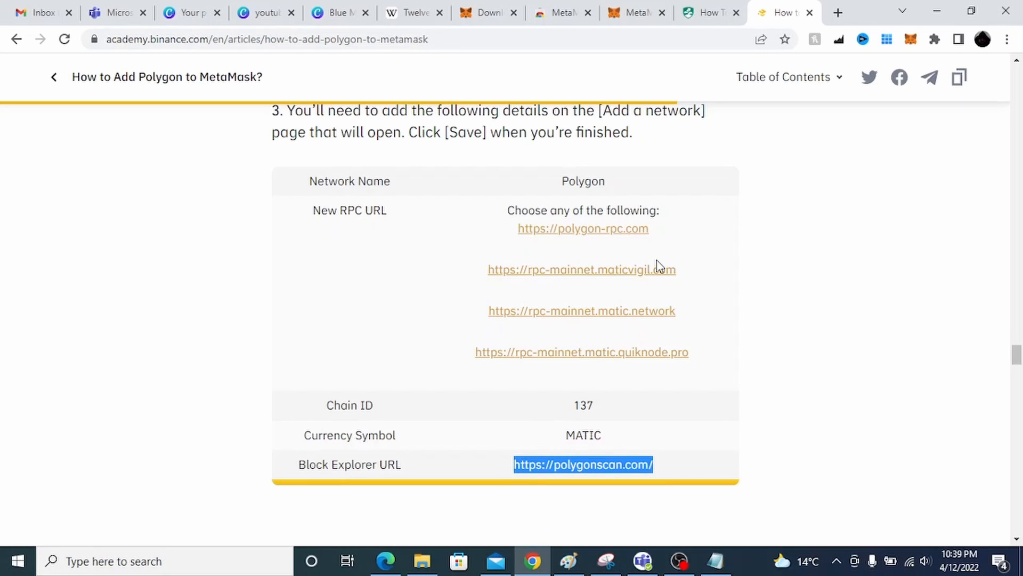
click(636, 12)
click(408, 457)
key(ctrl+v)
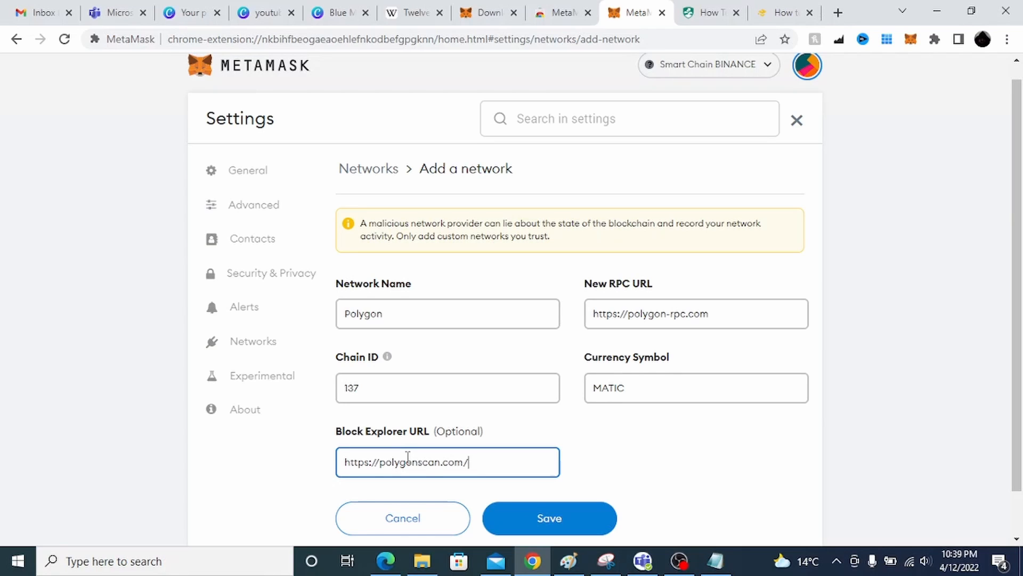
click(560, 525)
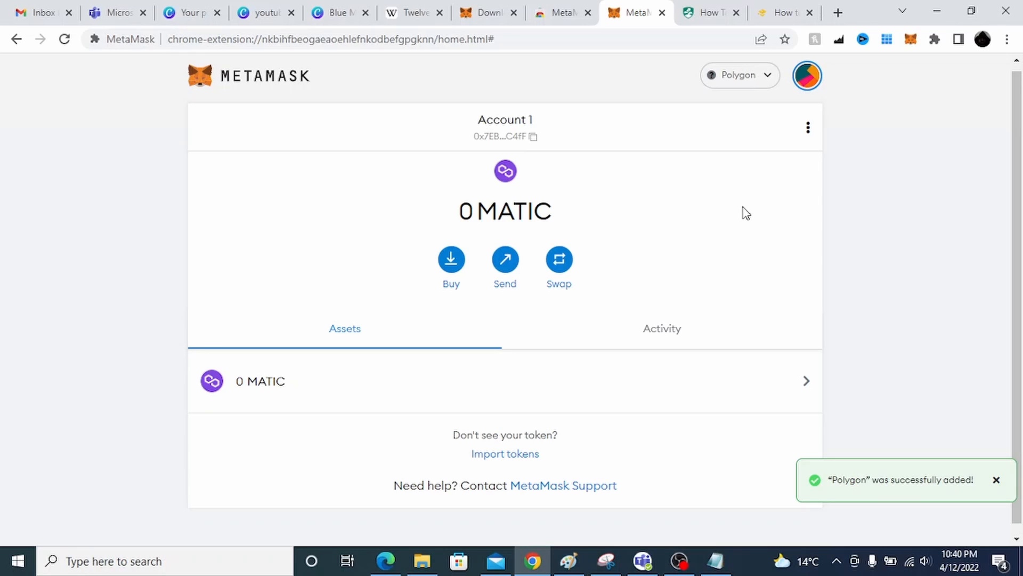
Step: Review the wallet's list of networks and switch the active network from Polygon to Ethereum Mainnet
click(771, 78)
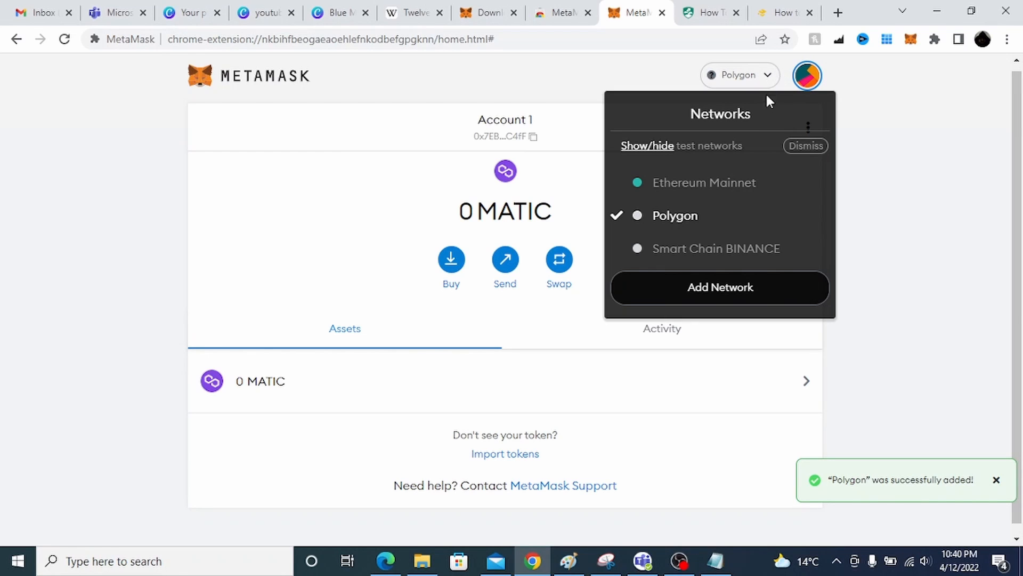
mouse_move(701, 246)
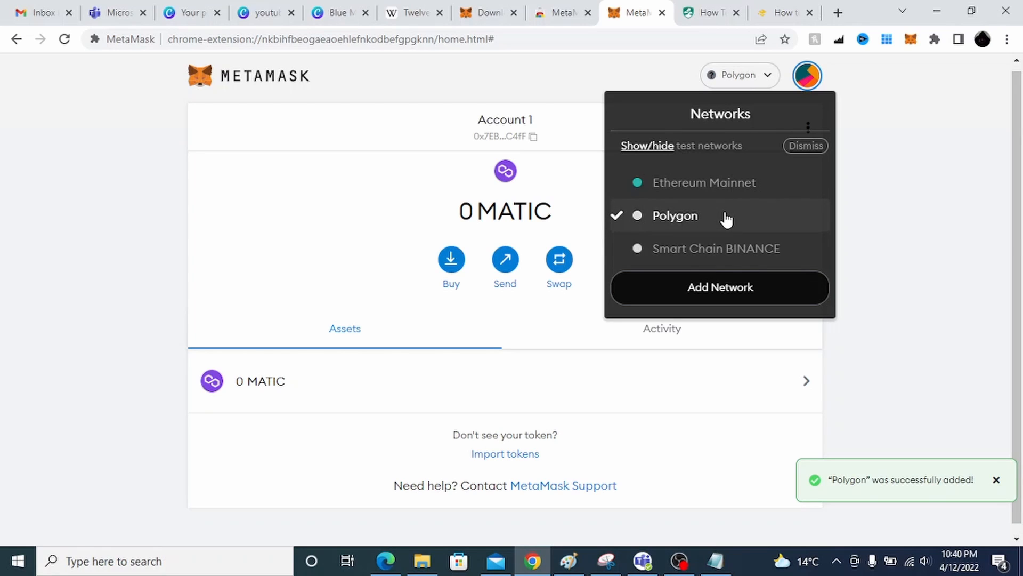
click(715, 190)
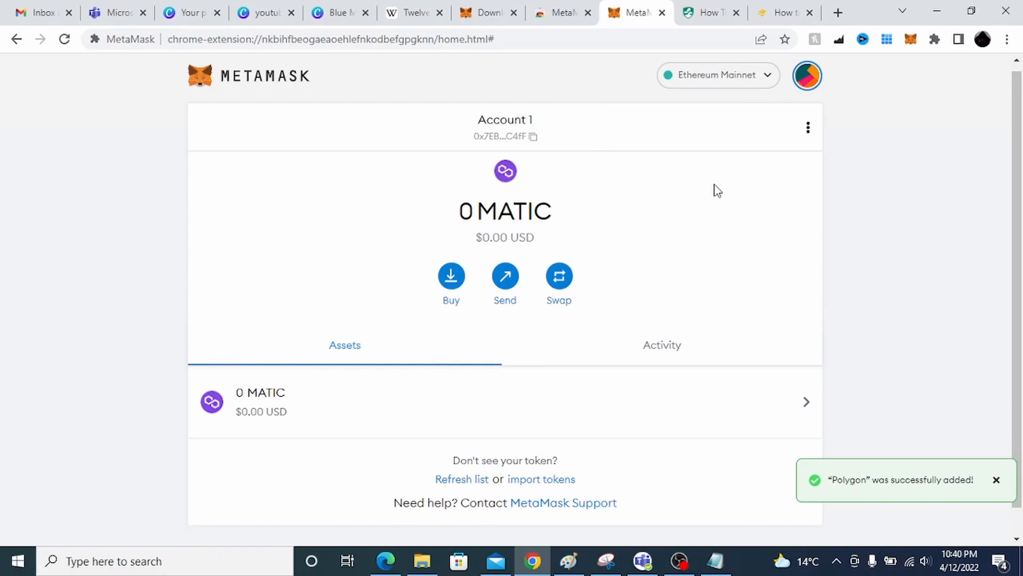
Step: Create a second wallet account, keeping the suggested name Account 2
click(808, 129)
click(802, 86)
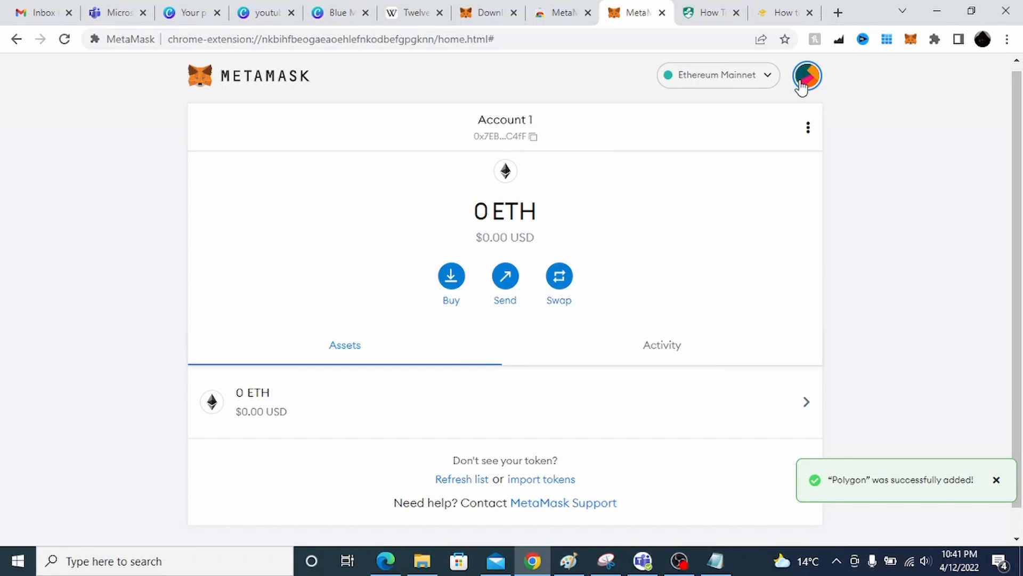
click(802, 87)
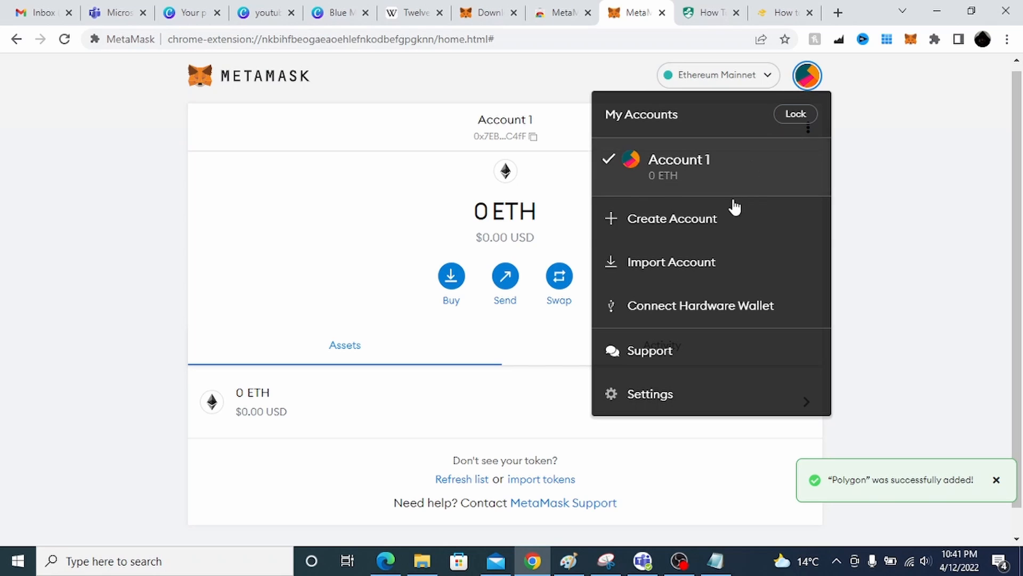
click(723, 217)
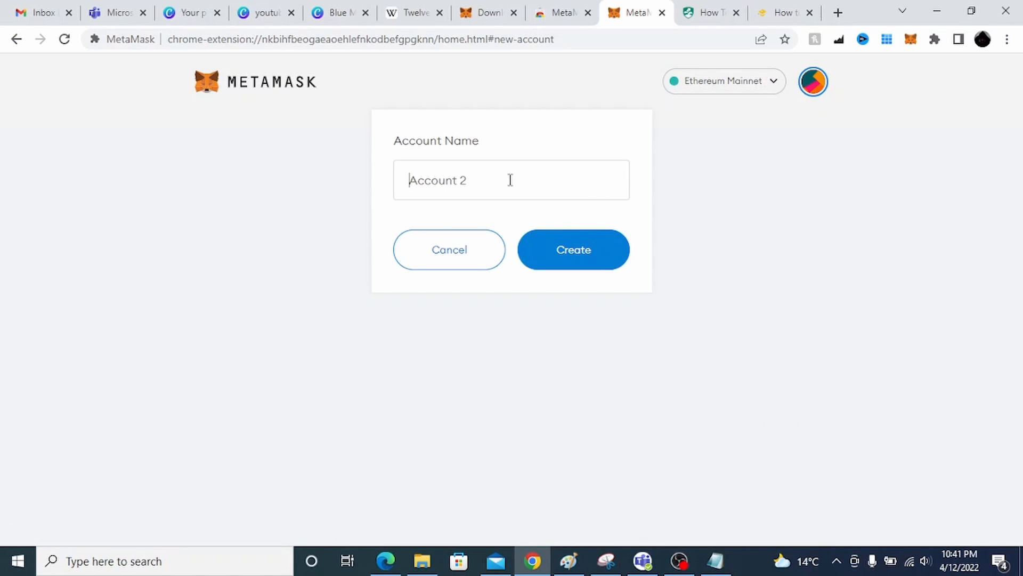
click(574, 247)
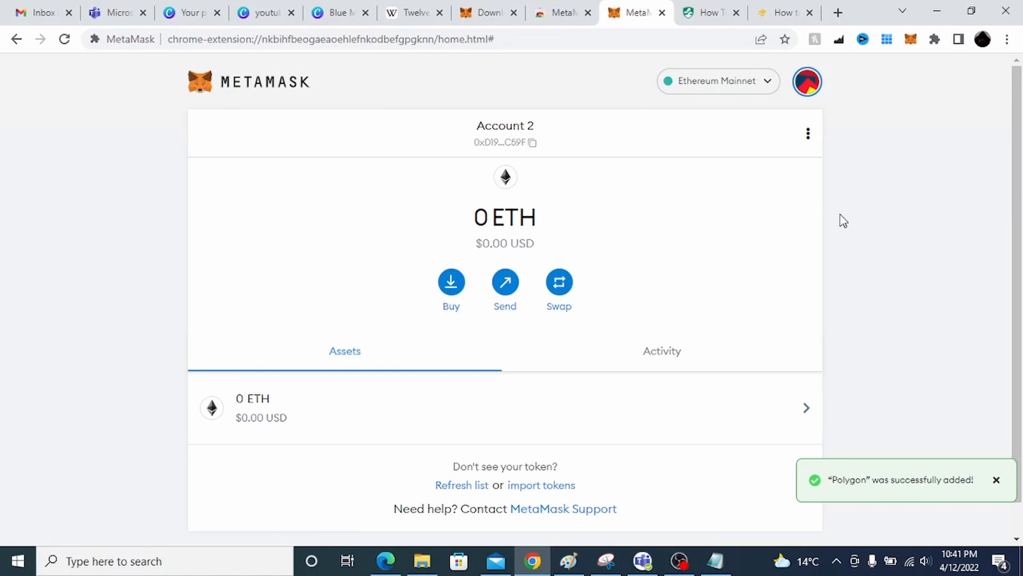
Step: Switch Account 2 to the Polygon network and then to Smart Chain BINANCE
mouse_move(1019, 141)
mouse_down()
mouse_move(1019, 178)
mouse_move(1013, 132)
mouse_up()
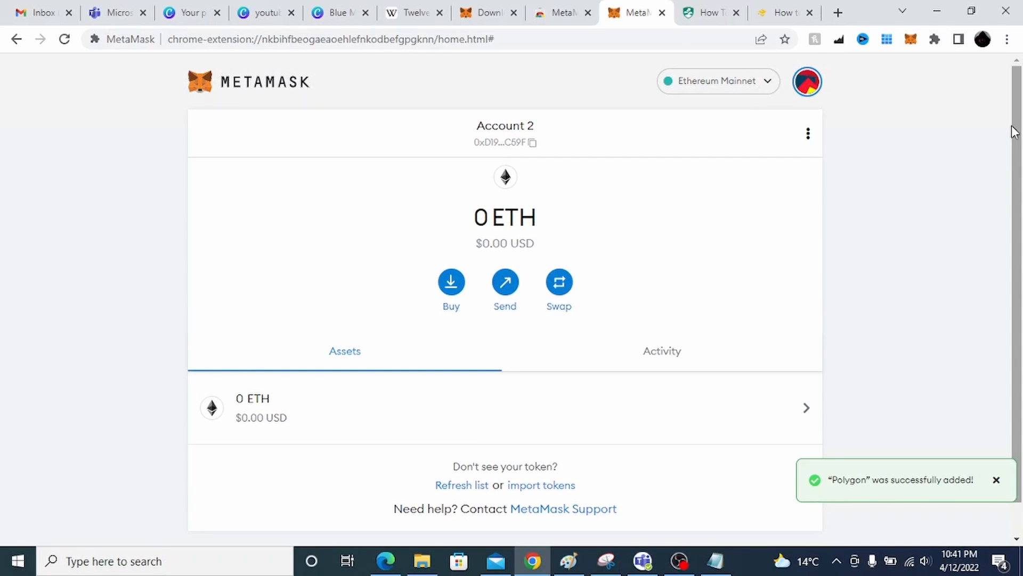
click(761, 87)
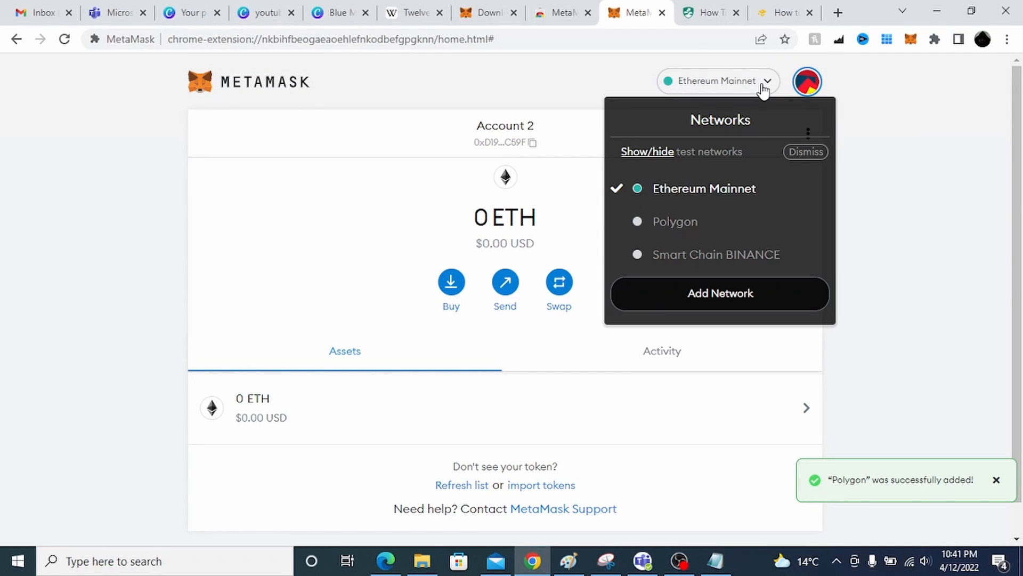
click(699, 222)
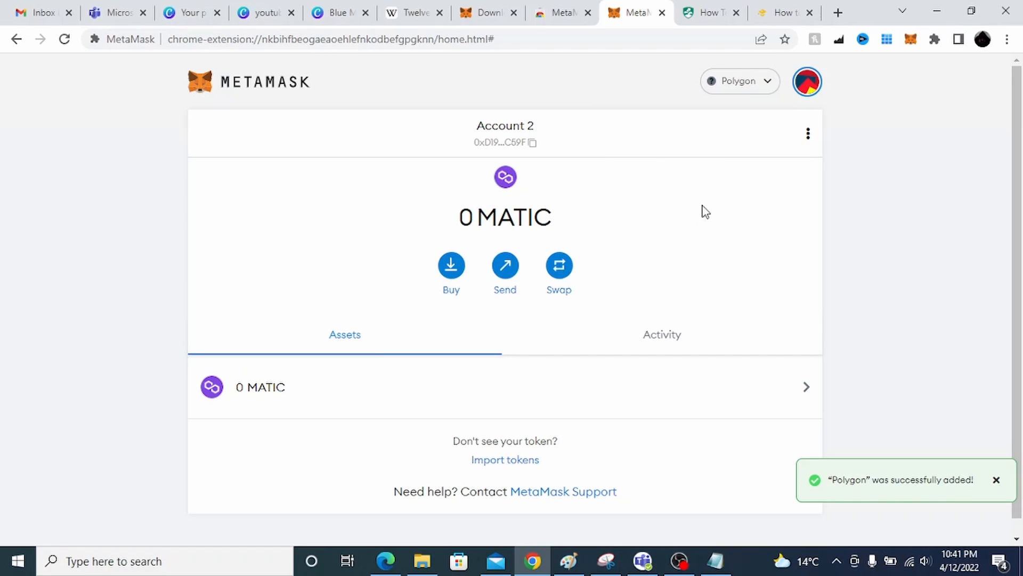
click(740, 85)
click(712, 252)
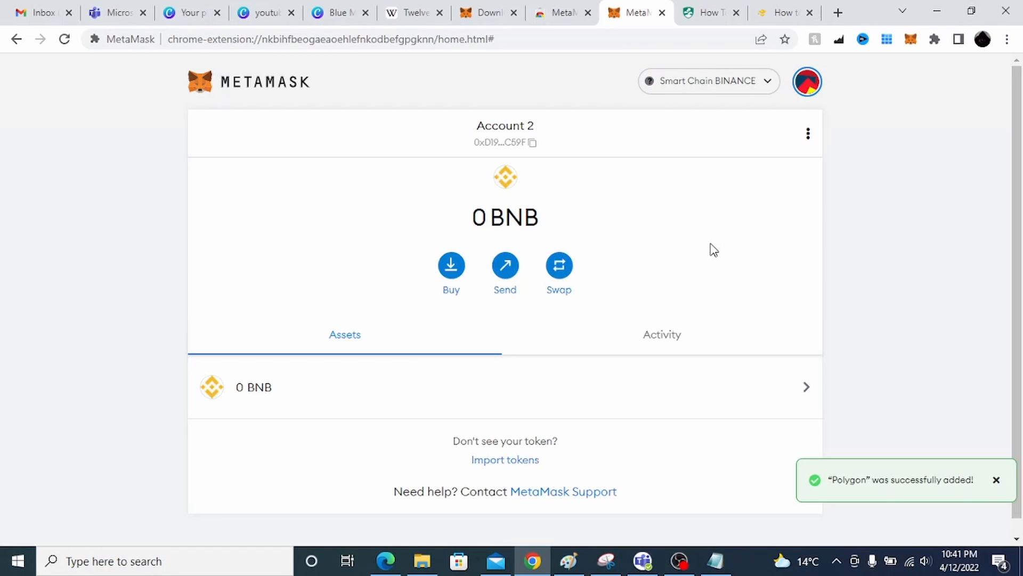
Step: Copy Account 2's wallet address to the clipboard and open the list of accounts
click(528, 143)
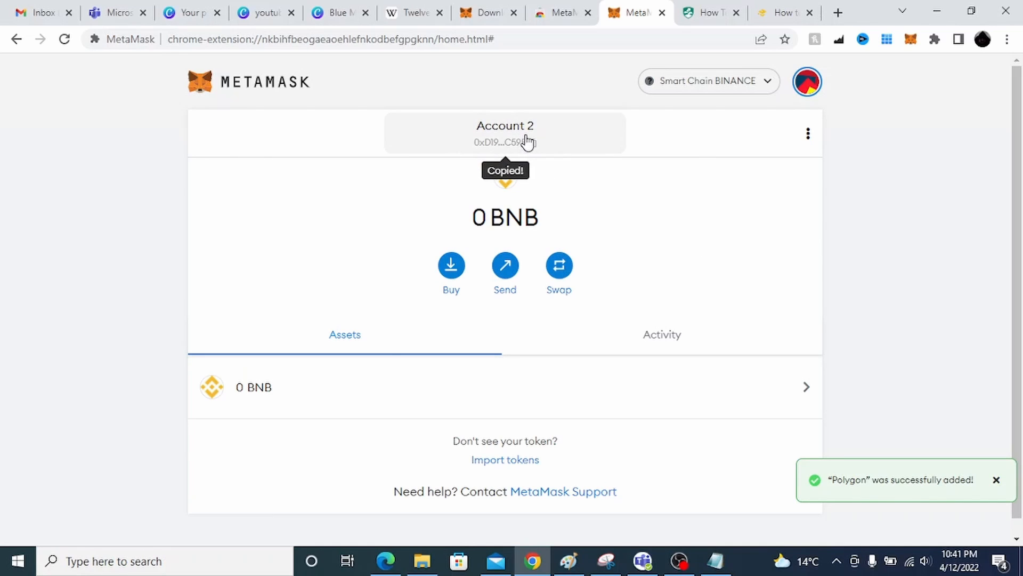
click(812, 81)
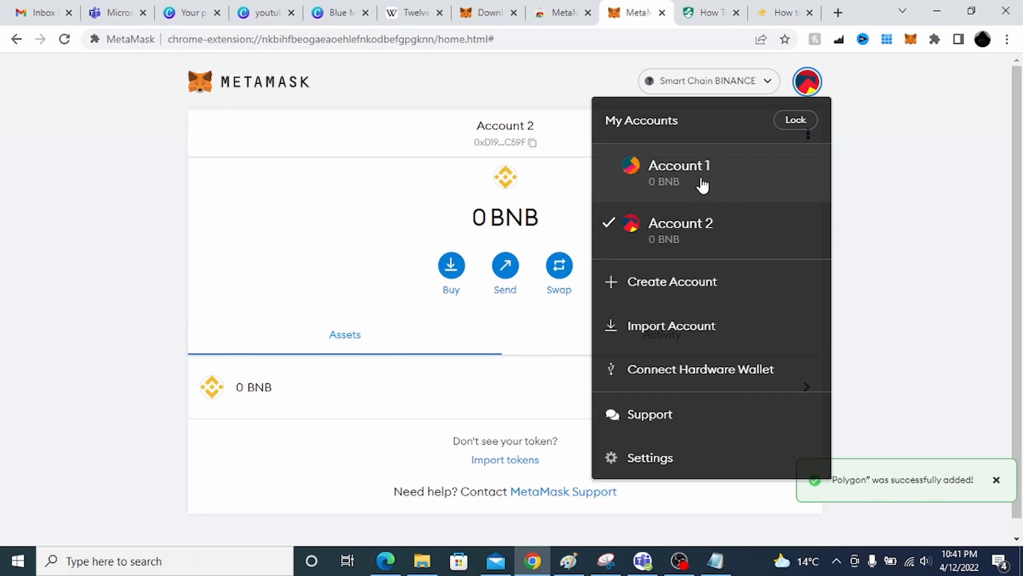